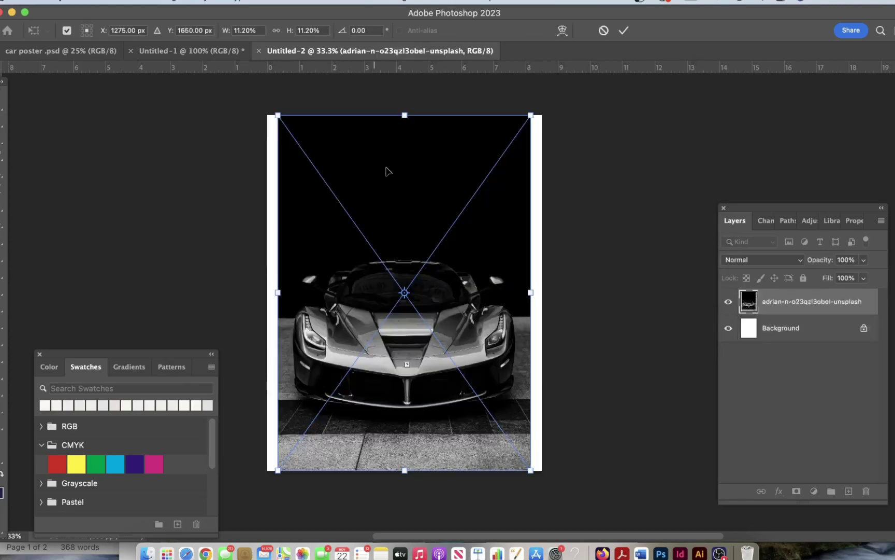
Scale the car photo up to fill the poster, commit it, and nudge it down slightly
drag(532, 112, 569, 104)
drag(270, 88, 250, 64)
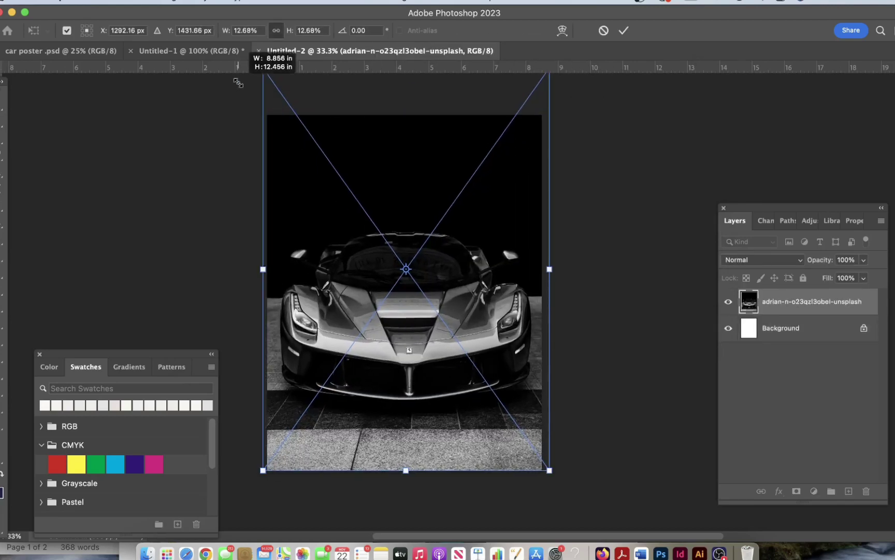
mouse_move(400, 300)
mouse_down()
mouse_move(396, 290)
mouse_move(395, 310)
mouse_up()
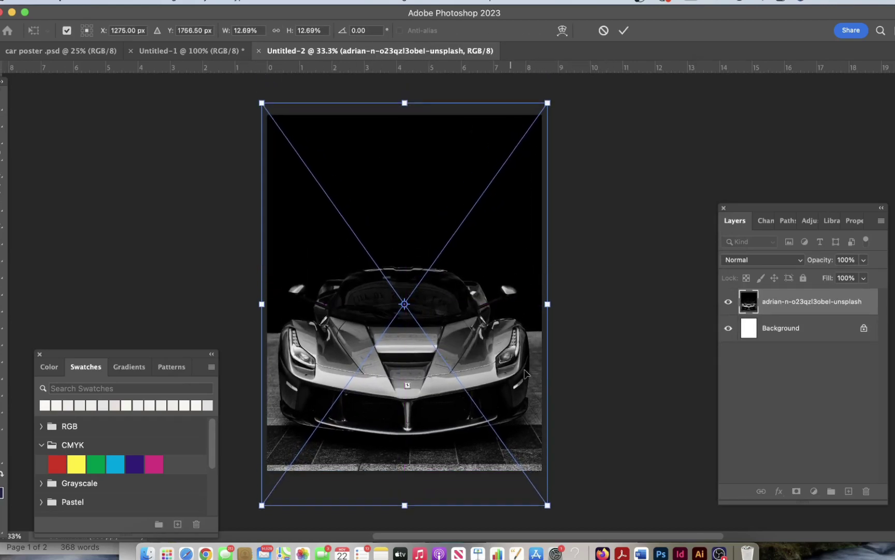
key(Return)
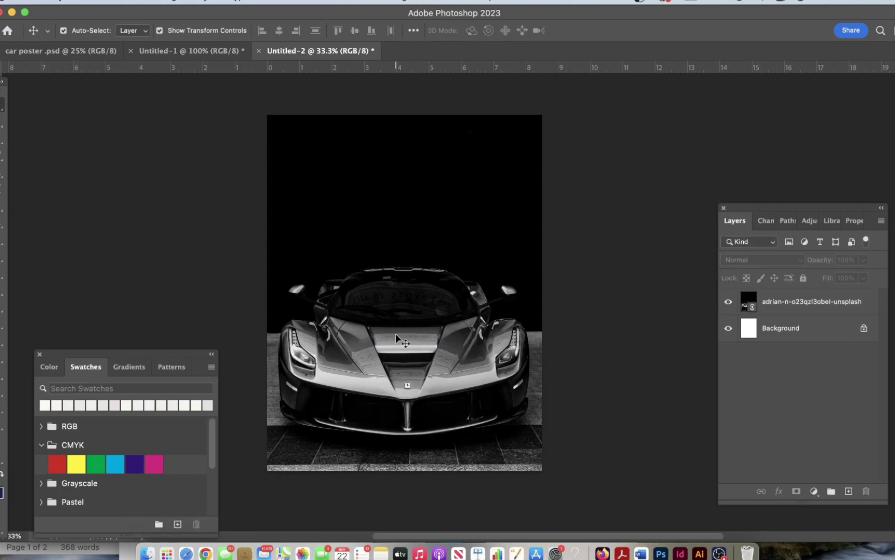
drag(416, 435, 416, 446)
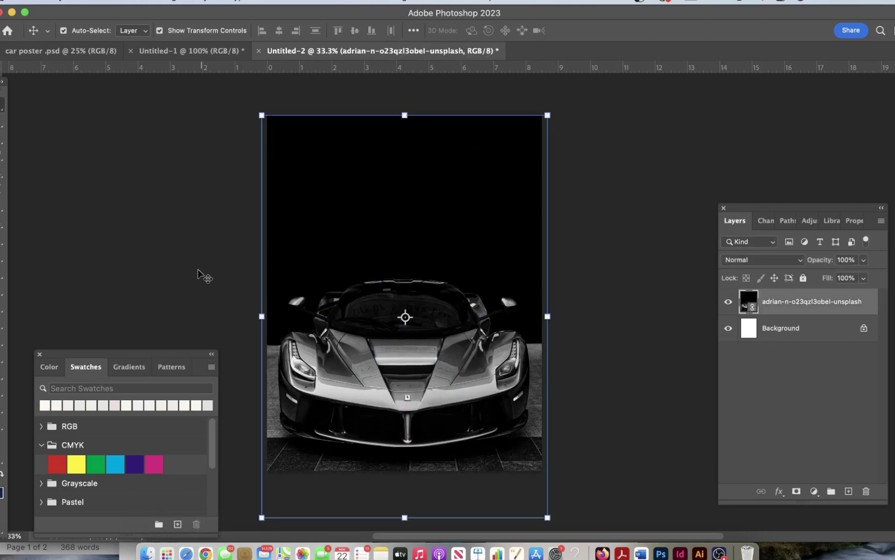
click(194, 270)
Paste the horse logo and enlarge it across the upper poster, keeping Normal blend mode
key(super+v)
drag(461, 251, 548, 130)
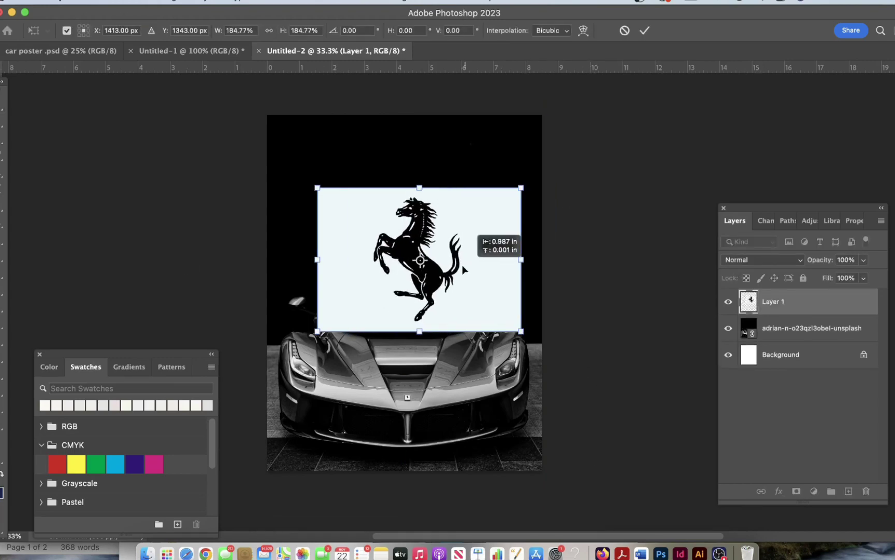
click(801, 260)
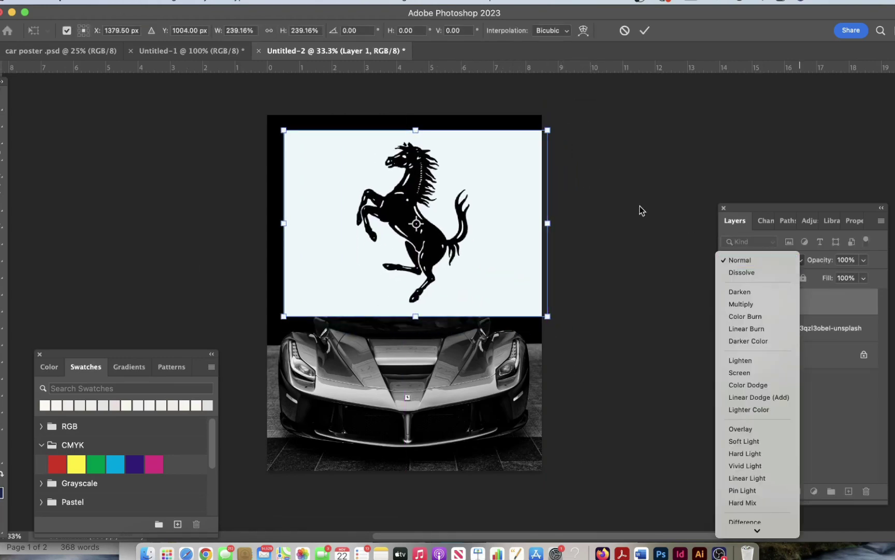
click(640, 205)
key(Return)
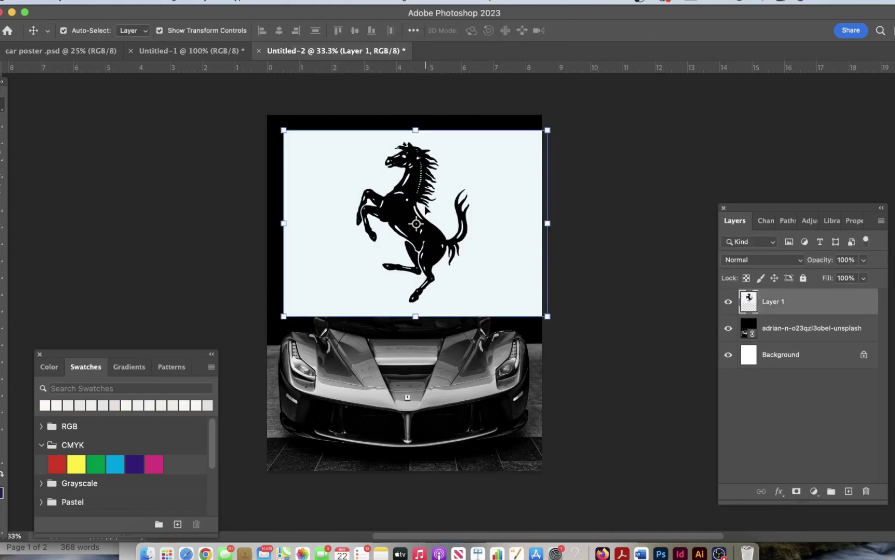
Add two Hue/Saturation adjustment layers with lowered lightness, the second at -31
click(810, 220)
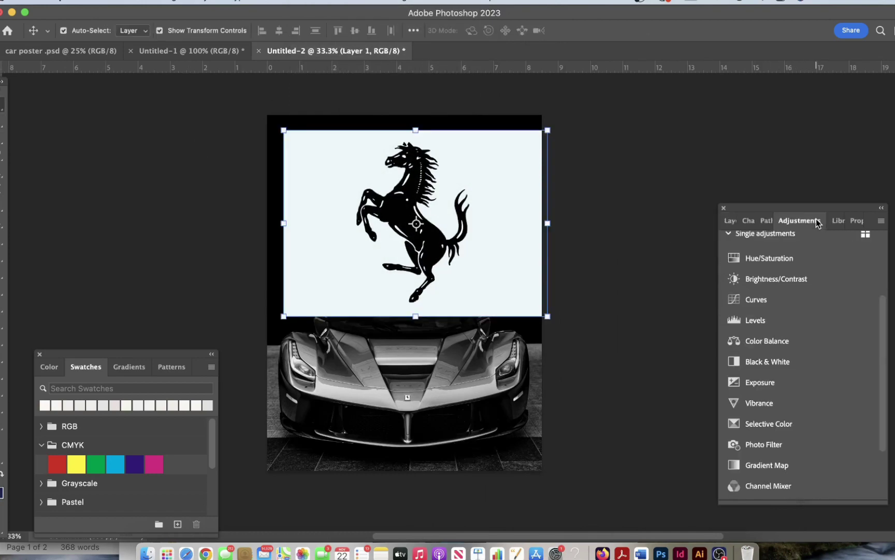
click(759, 254)
drag(797, 361, 774, 361)
click(739, 223)
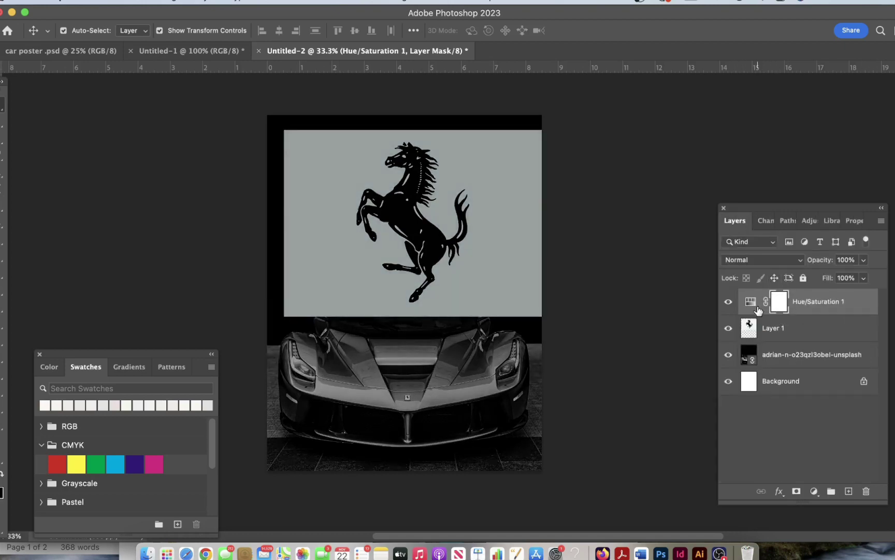
click(808, 220)
click(787, 254)
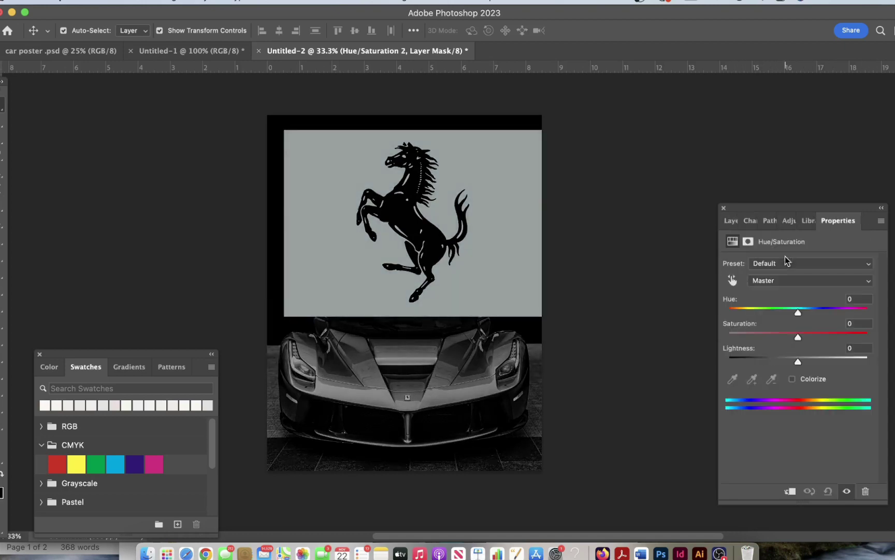
drag(798, 361, 777, 361)
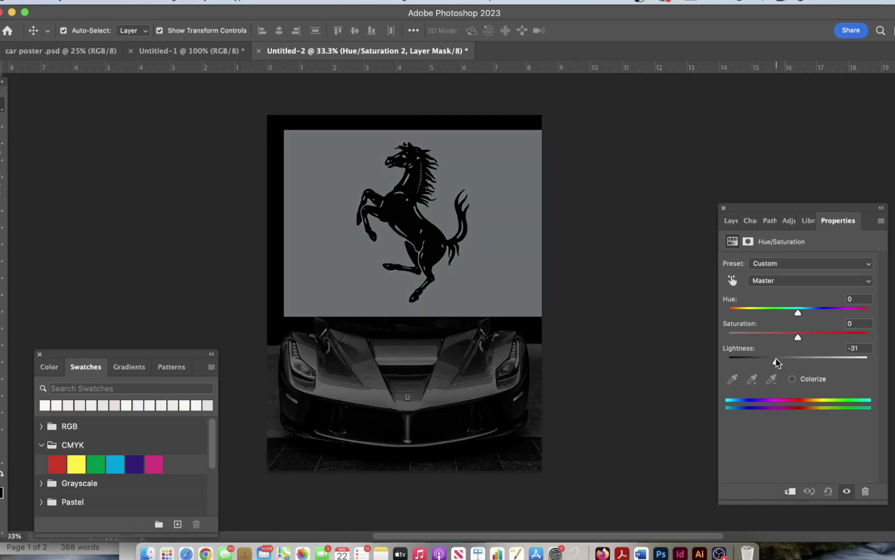
click(731, 220)
Delete the Hue/Saturation 1 layer and the adjustment masks
click(790, 327)
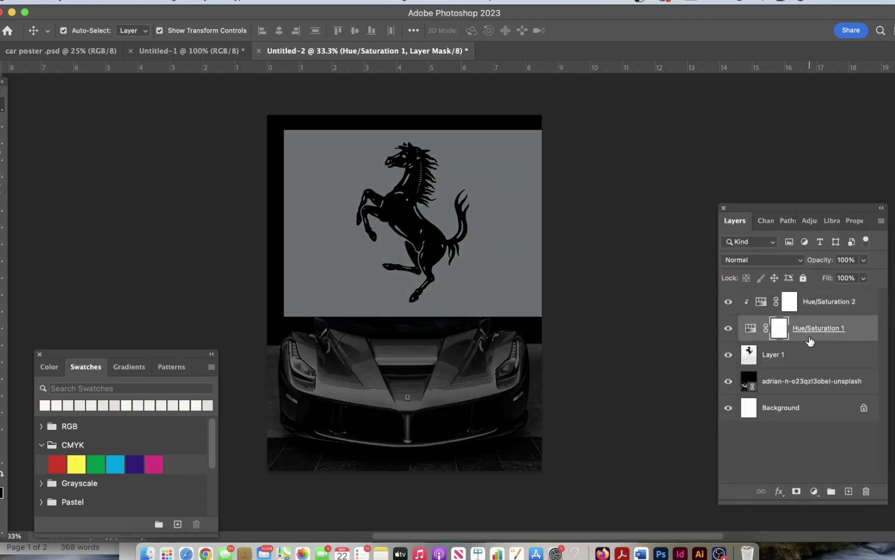
click(866, 490)
key(Return)
click(865, 491)
key(Return)
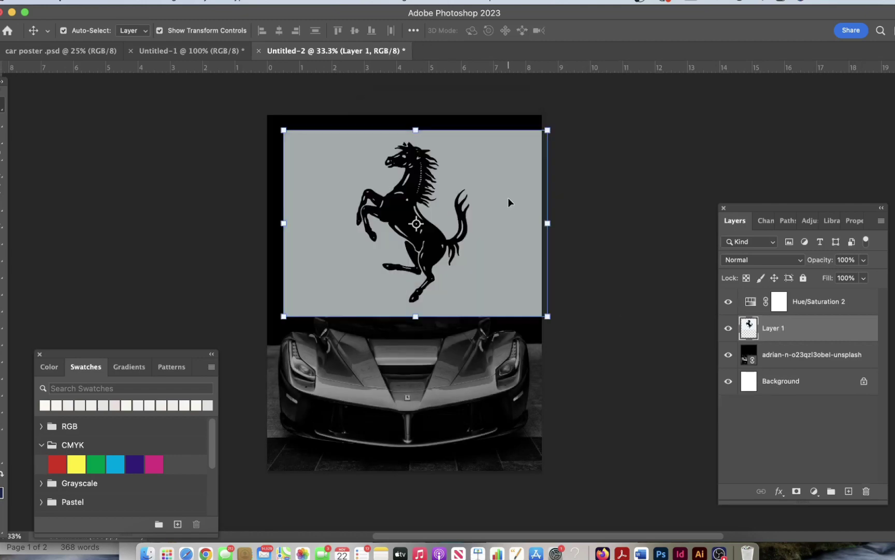
click(779, 301)
click(810, 221)
click(734, 220)
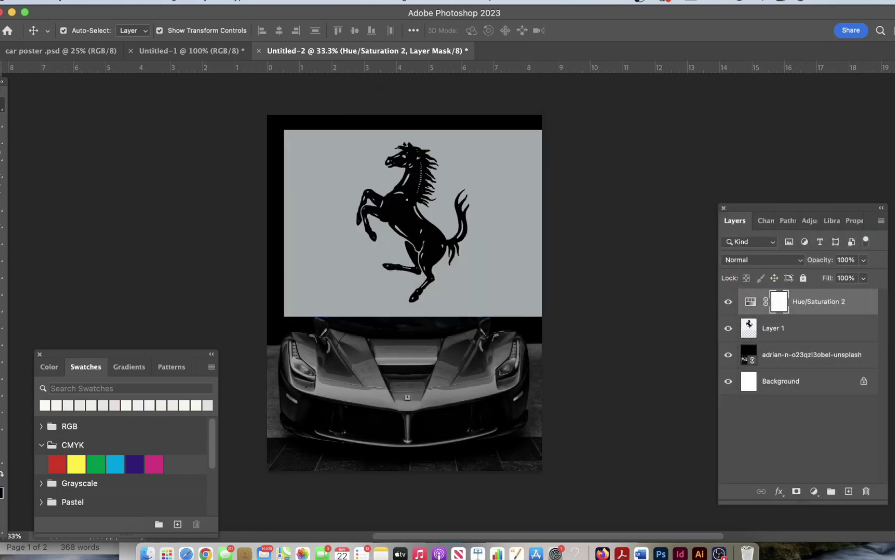
click(865, 491)
key(Return)
Add a third Hue/Saturation adjustment and lower its lightness to darken the logo panel
click(802, 221)
click(759, 256)
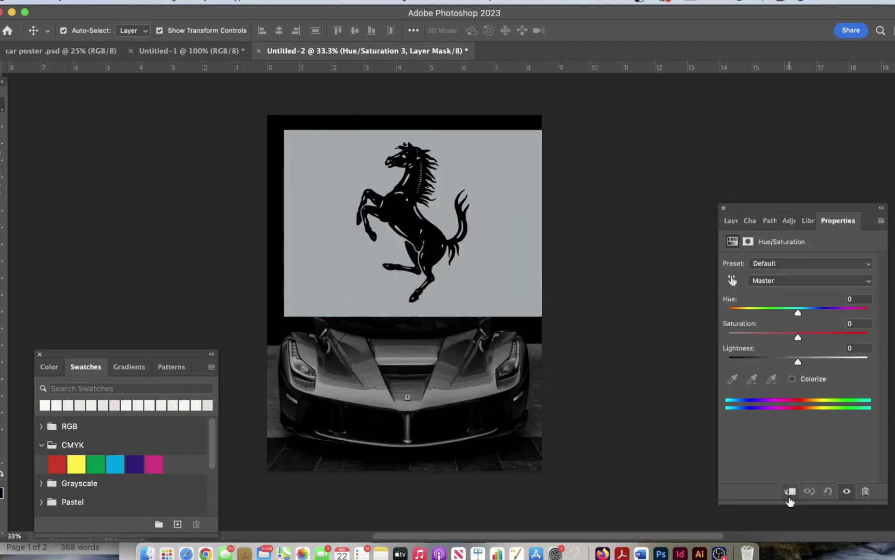
click(731, 220)
click(759, 304)
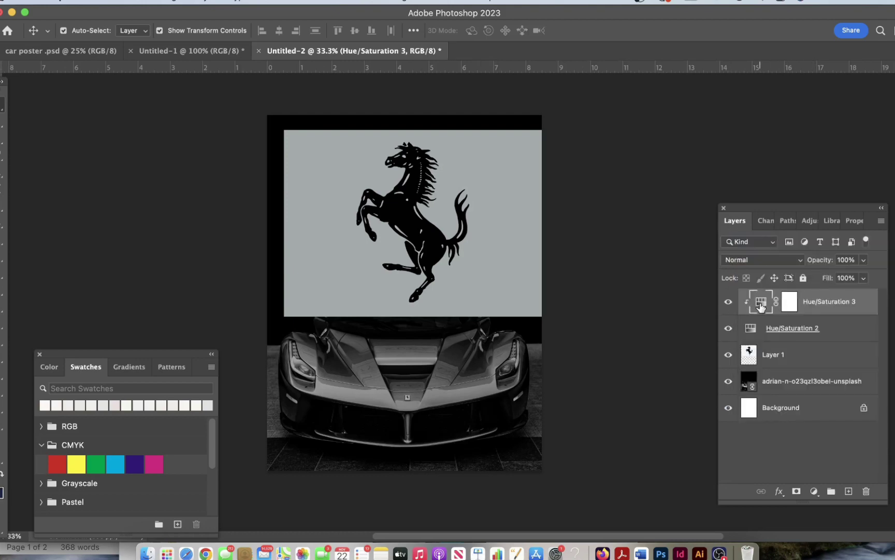
drag(798, 357, 775, 354)
click(732, 220)
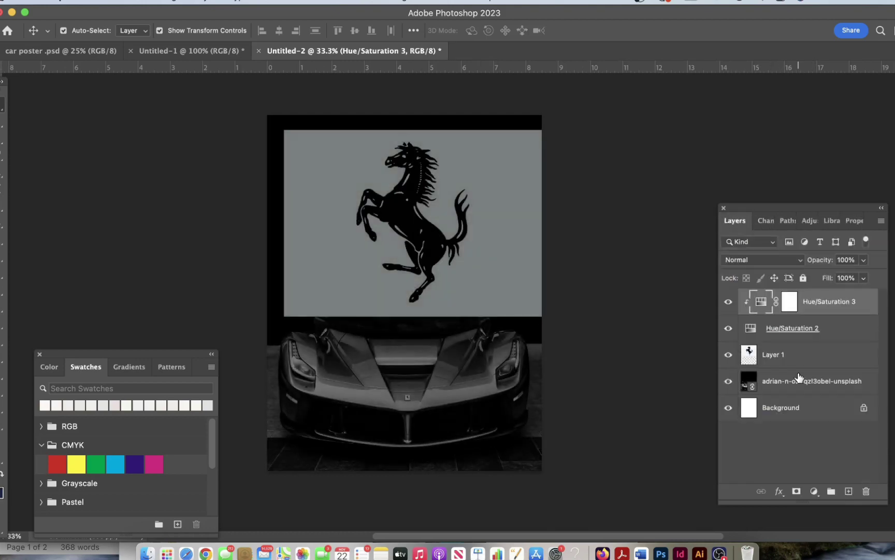
click(869, 385)
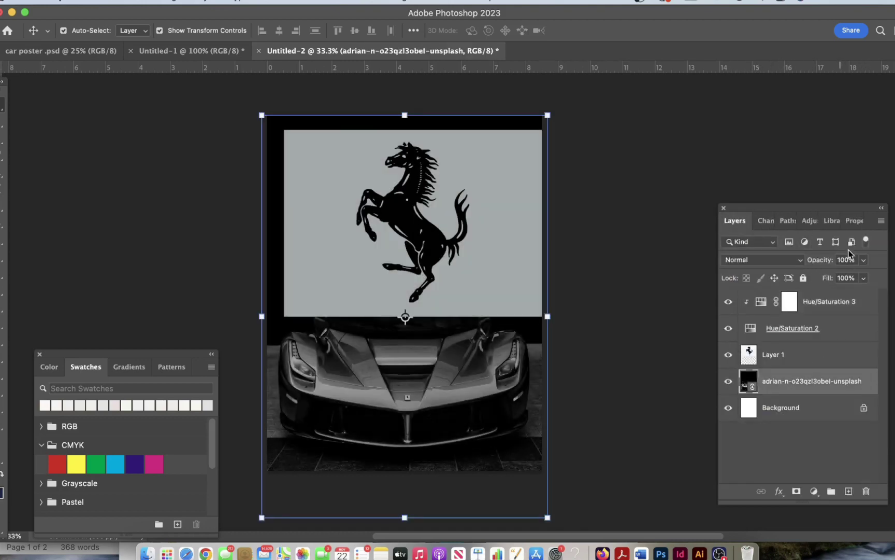
Try Brightness/Contrast and Color Balance on the horse logo, then delete the logo layer
double_click(874, 385)
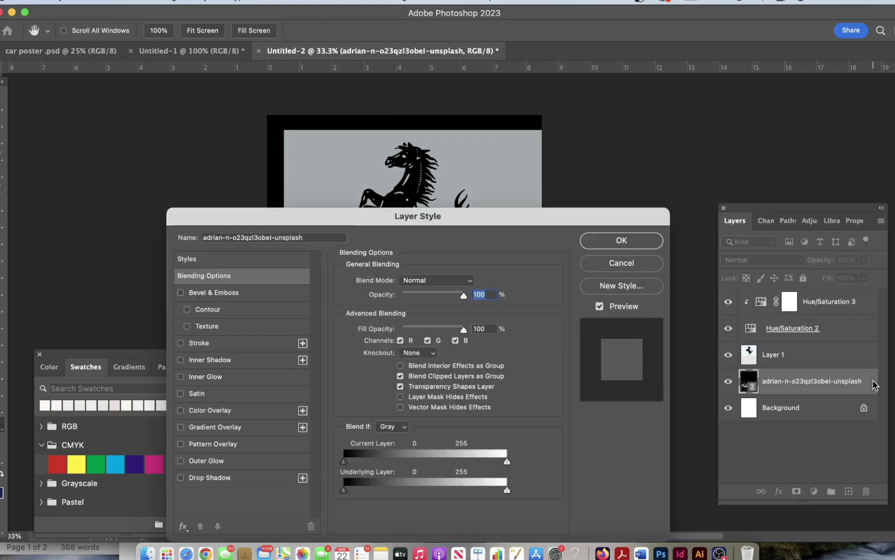
key(Escape)
click(447, 186)
click(164, 1)
mouse_move(187, 32)
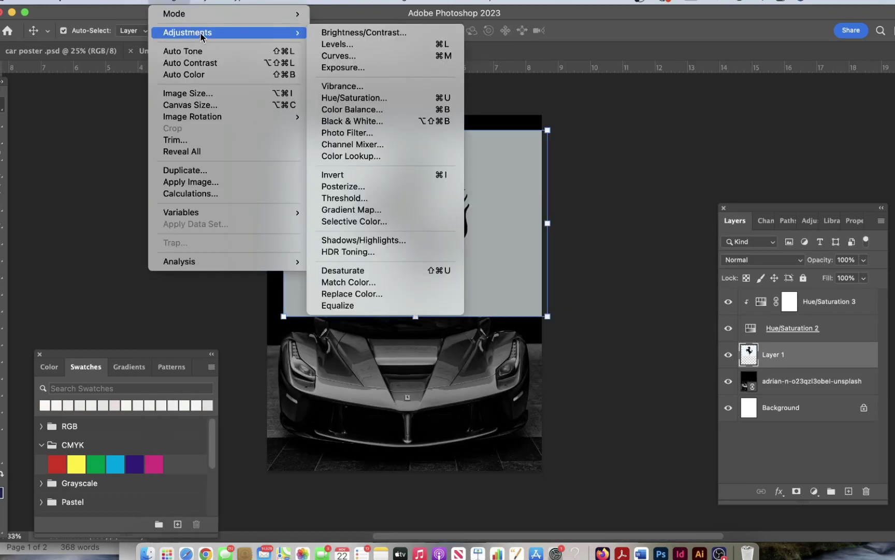
click(369, 32)
click(635, 136)
click(165, 1)
click(373, 109)
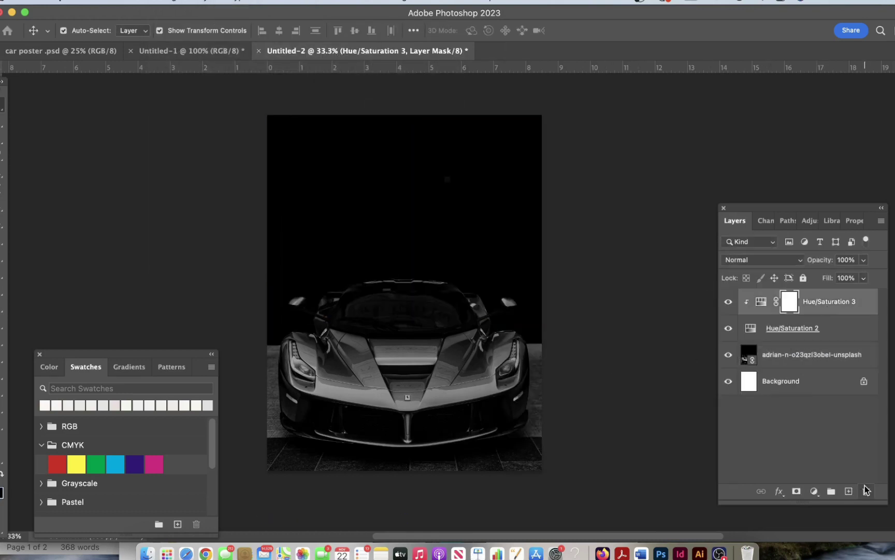
click(867, 490)
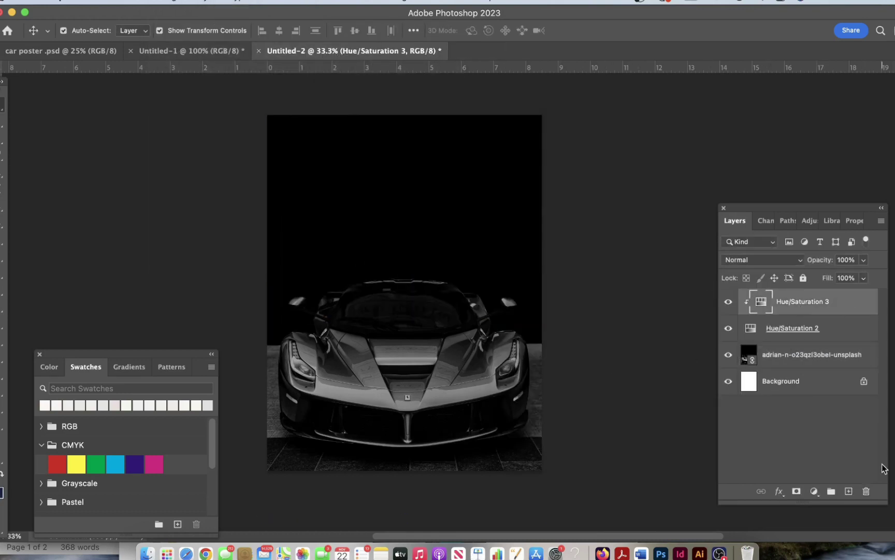
Remove Hue/Saturation 3 and extract the chrome horse from the brick-wall photo onto its own layer
click(509, 204)
mouse_move(444, 226)
mouse_down()
mouse_move(460, 155)
mouse_move(500, 305)
mouse_up()
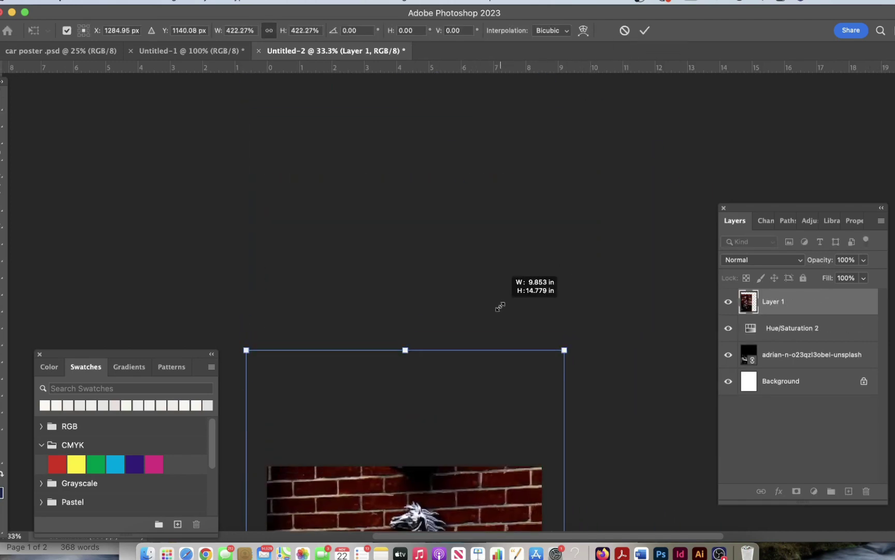
key(Return)
click(3, 156)
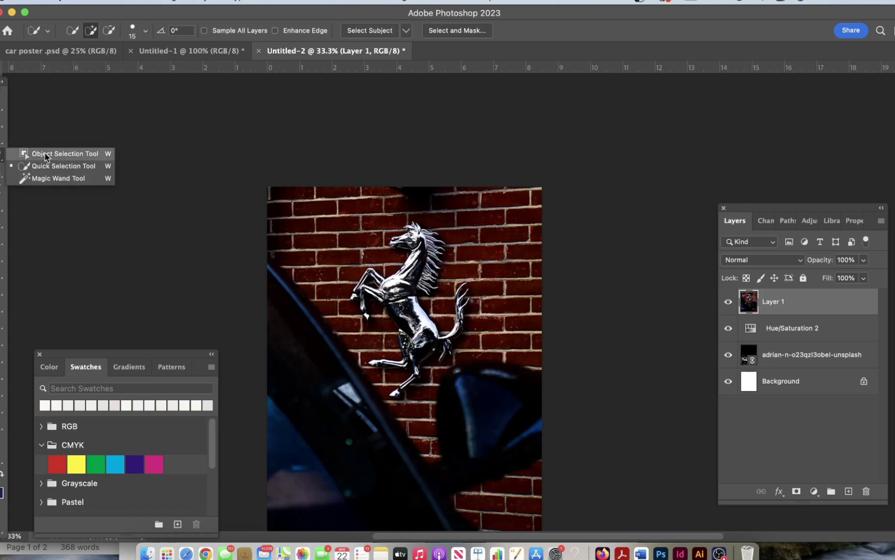
click(52, 151)
click(415, 300)
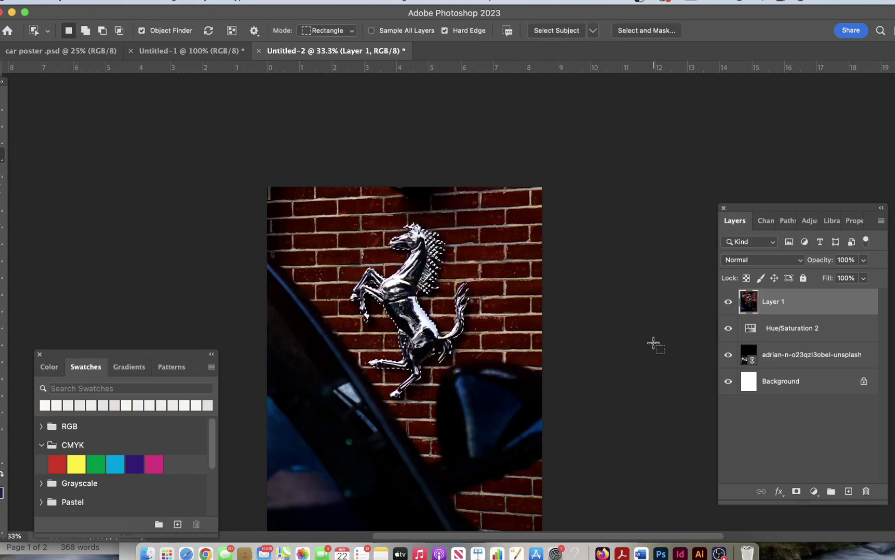
key(ctrl+j)
click(787, 329)
key(Delete)
Enlarge the chrome horse, set it to Screen blend, and move it below Hue/Saturation 2
click(777, 302)
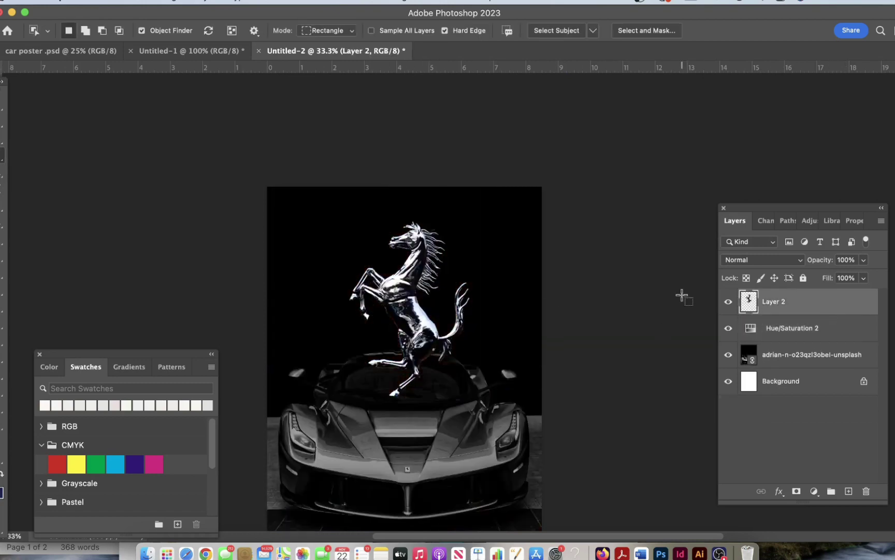
key(ctrl+t)
drag(472, 216, 515, 187)
click(777, 260)
click(739, 373)
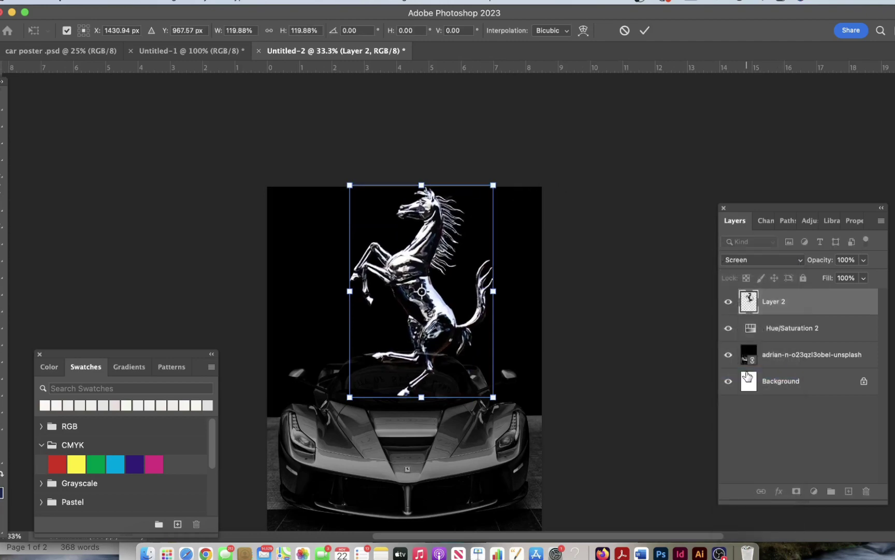
mouse_move(767, 302)
mouse_down()
mouse_move(790, 355)
mouse_move(791, 331)
mouse_up()
Scale the chrome horse to about 90% and centre it horizontally above the car
key(ctrl+t)
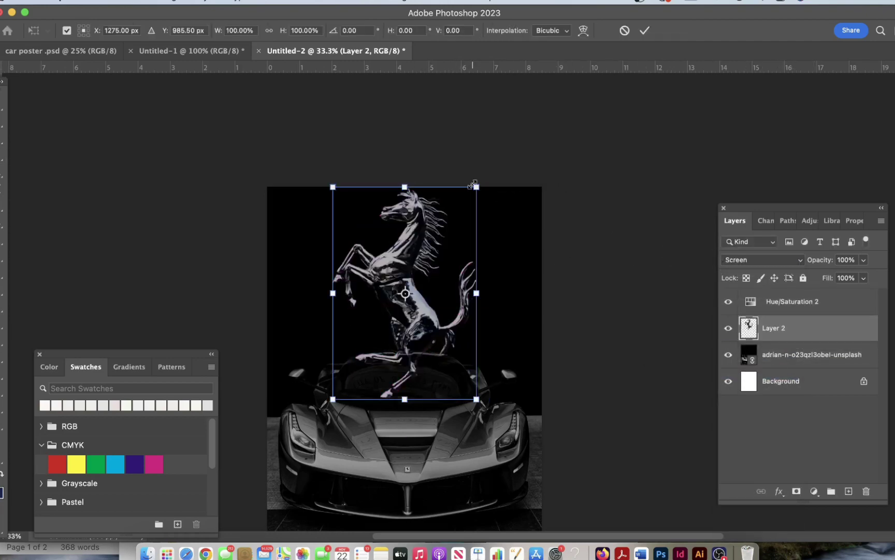
drag(480, 183, 509, 141)
drag(414, 272, 405, 329)
drag(490, 203, 469, 210)
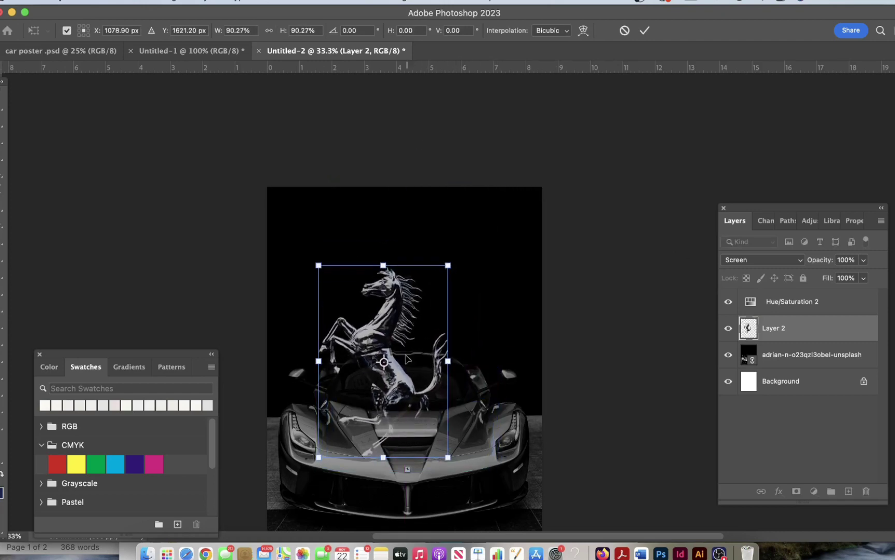
drag(405, 306, 477, 311)
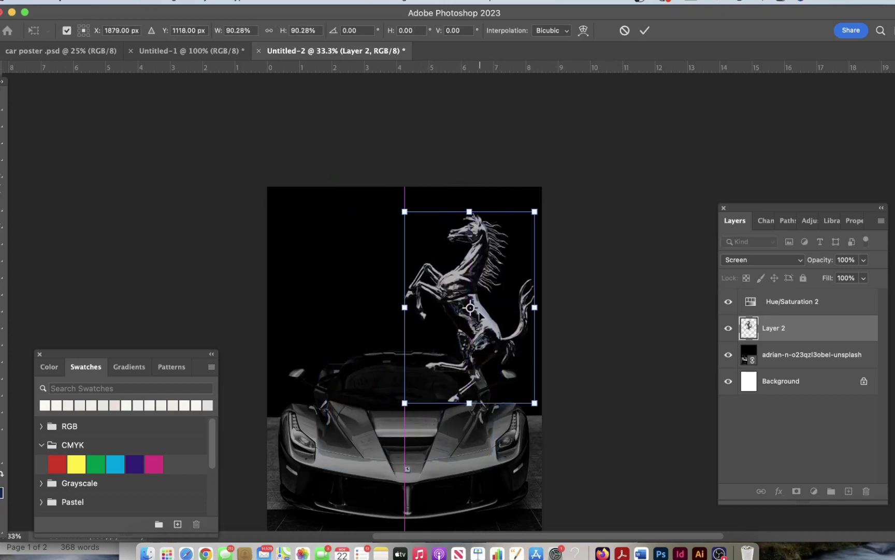
drag(472, 273, 408, 273)
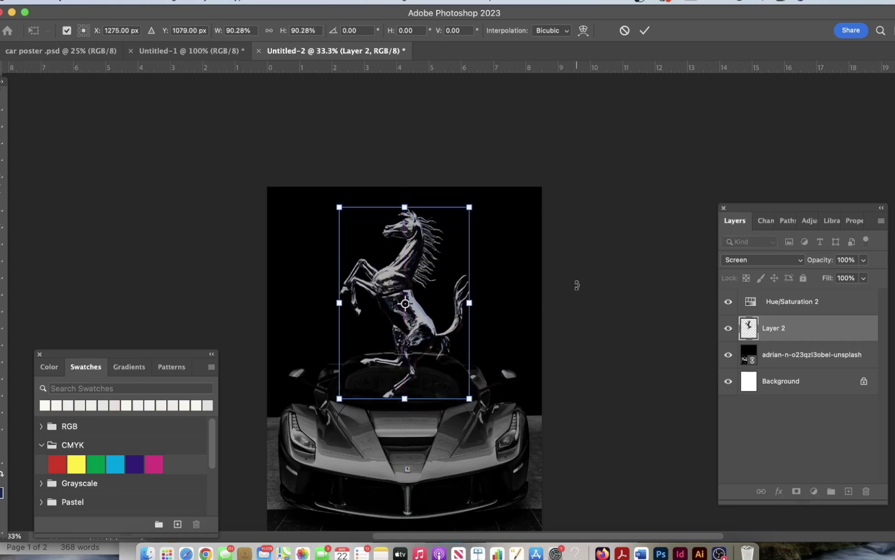
key(Return)
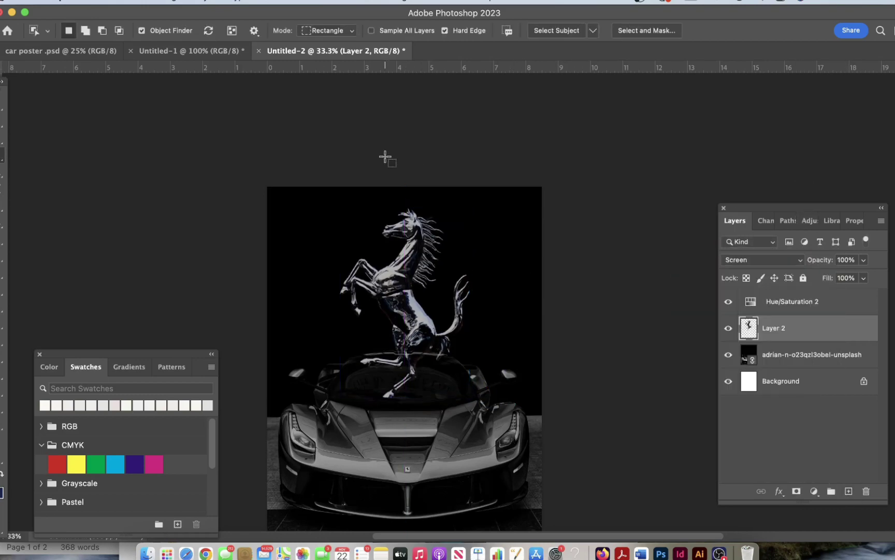
Paint mid-grey over the horse on a new empty layer with a large brush
key(b)
click(848, 491)
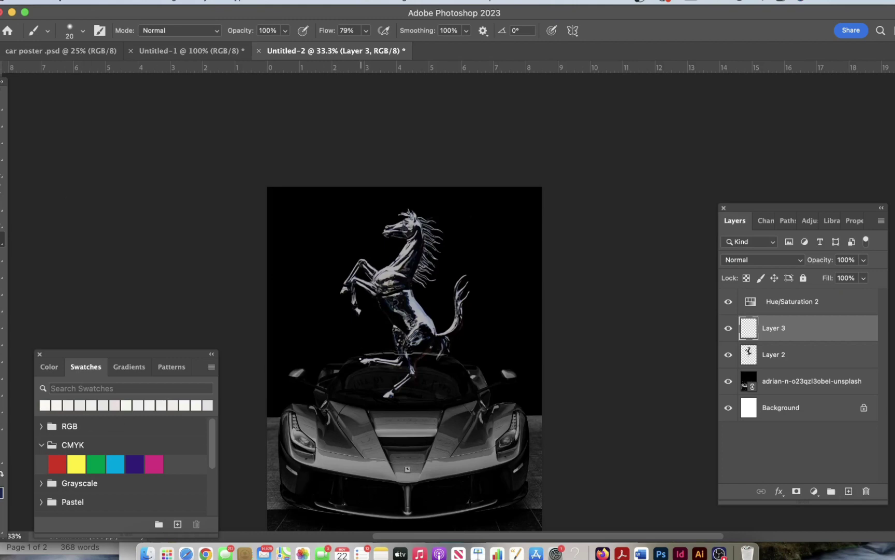
key(ctrl+plus)
click(66, 482)
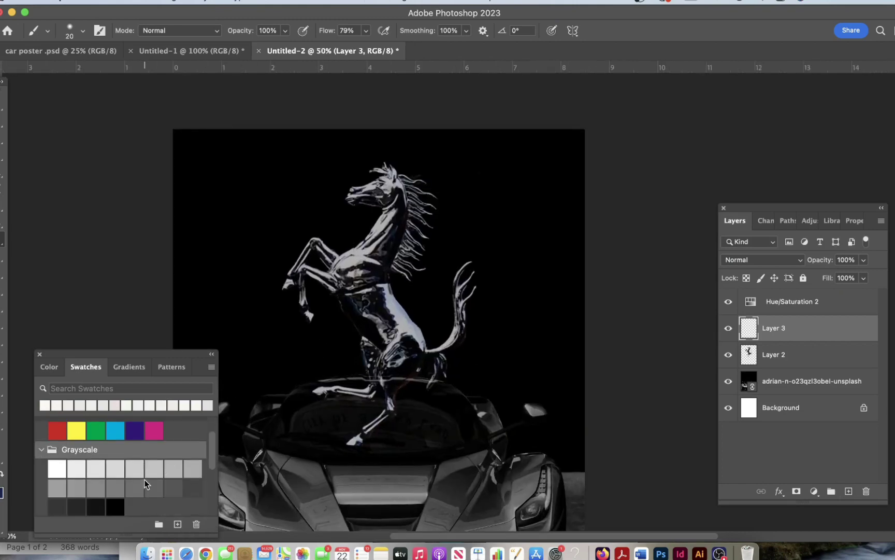
click(57, 468)
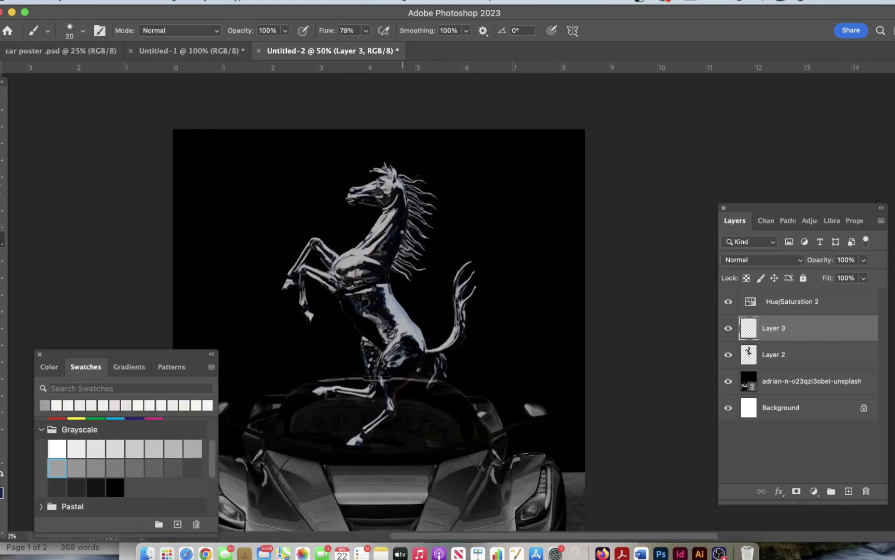
key(bracketright)
key(bracketright)
key(bracketright)
mouse_move(401, 229)
mouse_down()
mouse_move(383, 191)
mouse_move(352, 190)
mouse_move(410, 190)
mouse_move(415, 265)
mouse_move(280, 253)
mouse_move(309, 303)
mouse_move(334, 245)
mouse_move(324, 344)
mouse_move(392, 298)
mouse_move(394, 366)
mouse_move(336, 473)
mouse_move(267, 364)
mouse_move(514, 254)
mouse_move(370, 176)
mouse_move(350, 412)
mouse_move(413, 245)
mouse_move(334, 271)
mouse_up()
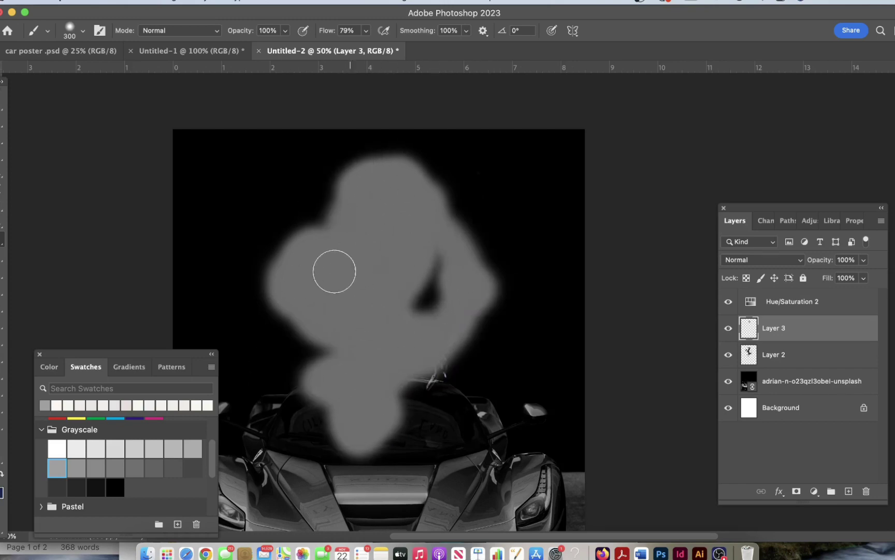
Clip the grey layer to the horse as a clipping mask, then delete it
right_click(789, 333)
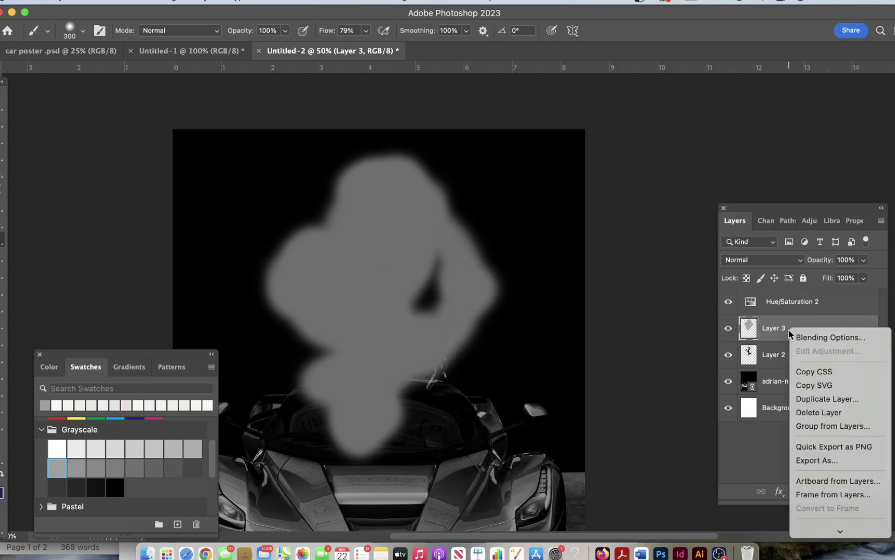
click(823, 481)
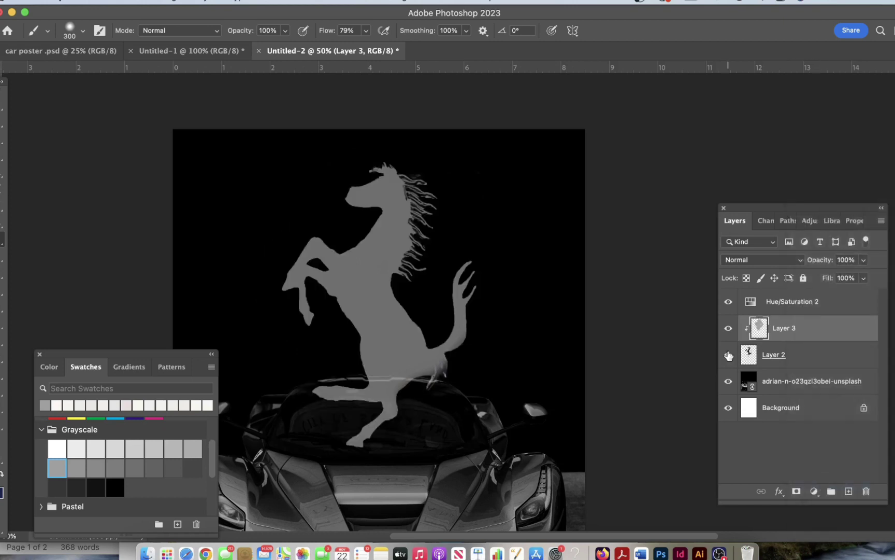
key(BackSpace)
key(ctrl+t)
Move the horse up, enlarge it to about 112%, and trial Overlay through Linear Light blending
drag(390, 322, 389, 307)
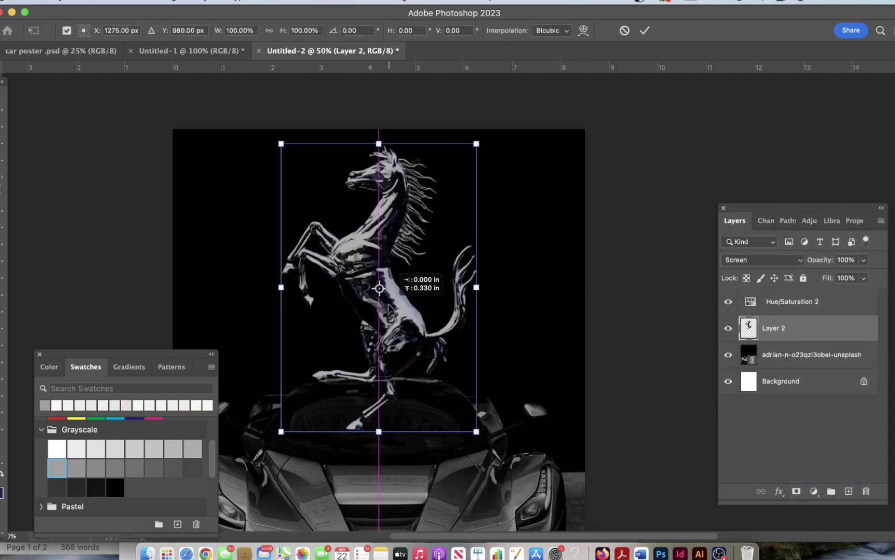
drag(477, 143, 502, 115)
drag(408, 278, 390, 292)
click(761, 260)
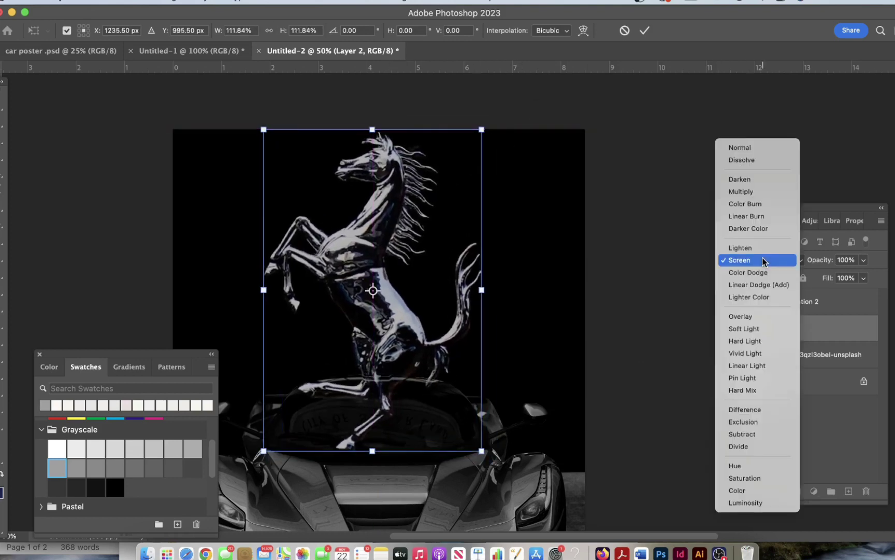
click(752, 316)
click(762, 260)
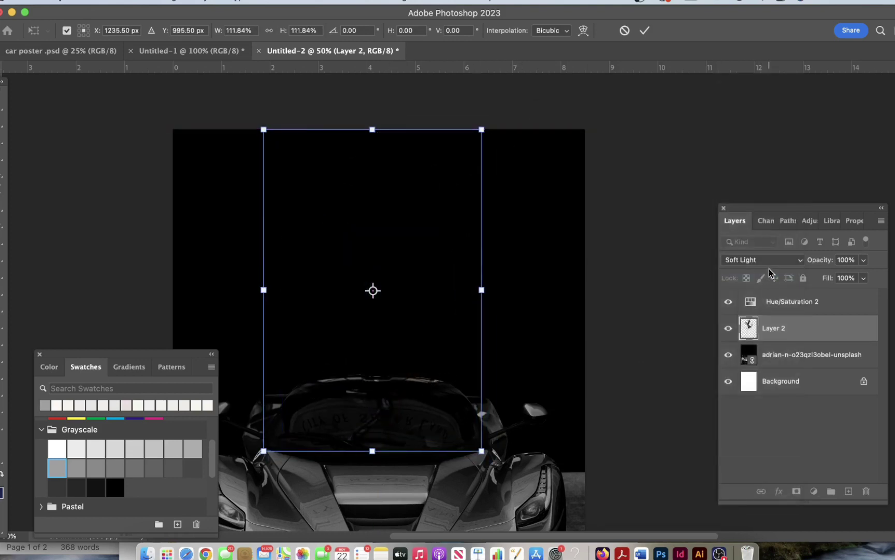
click(769, 263)
click(769, 275)
scroll(651, 300, down, 5)
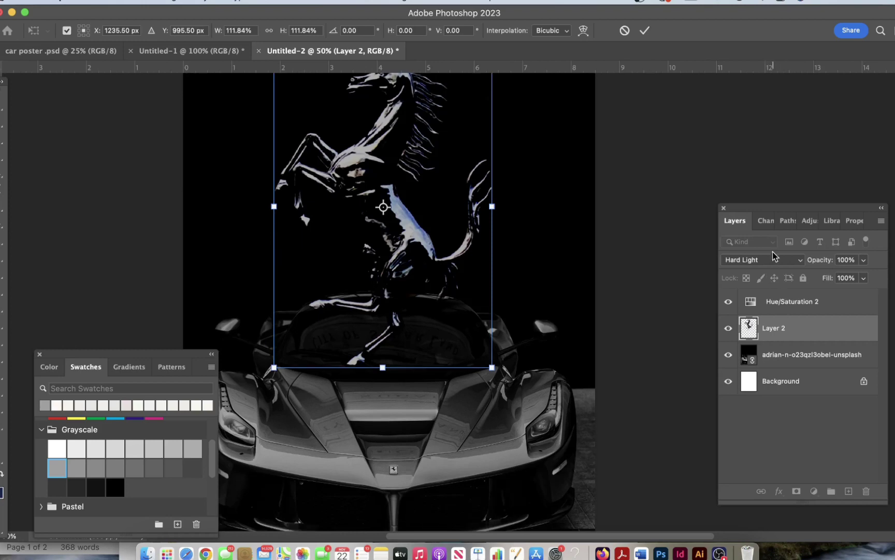
click(771, 259)
click(772, 261)
scroll(589, 338, up, 3)
Settle the horse on Lighten blending after trying Normal, Multiply and Color Burn, fine-tuning its placement
drag(433, 300, 428, 320)
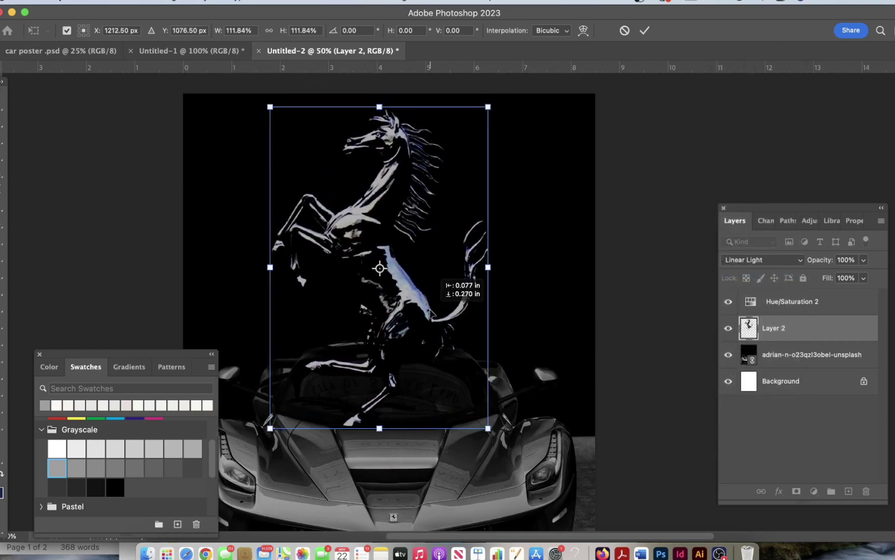
scroll(430, 313, down, 3)
click(725, 262)
click(747, 39)
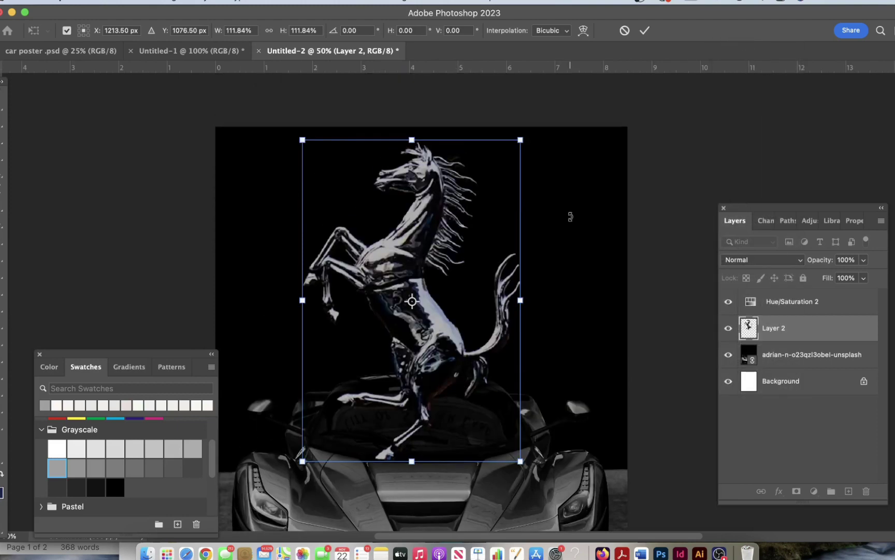
click(757, 260)
click(753, 303)
click(756, 260)
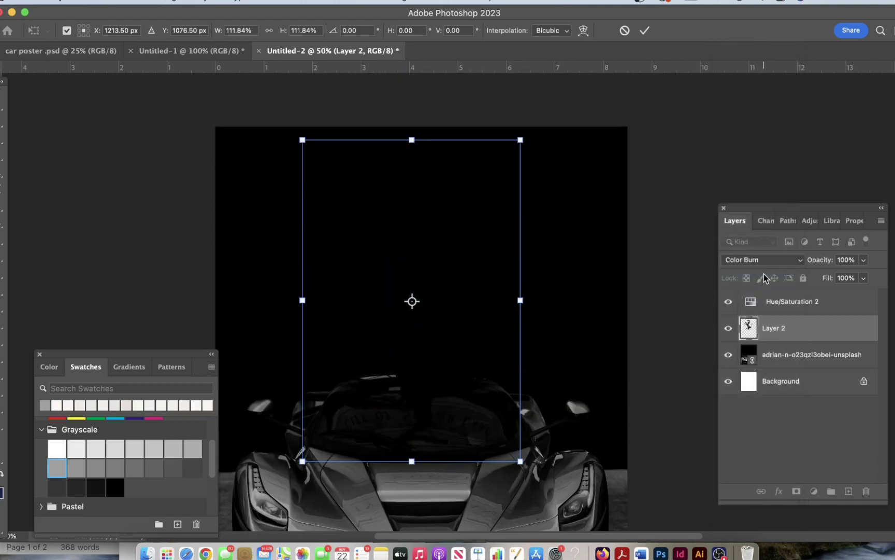
click(767, 259)
click(759, 309)
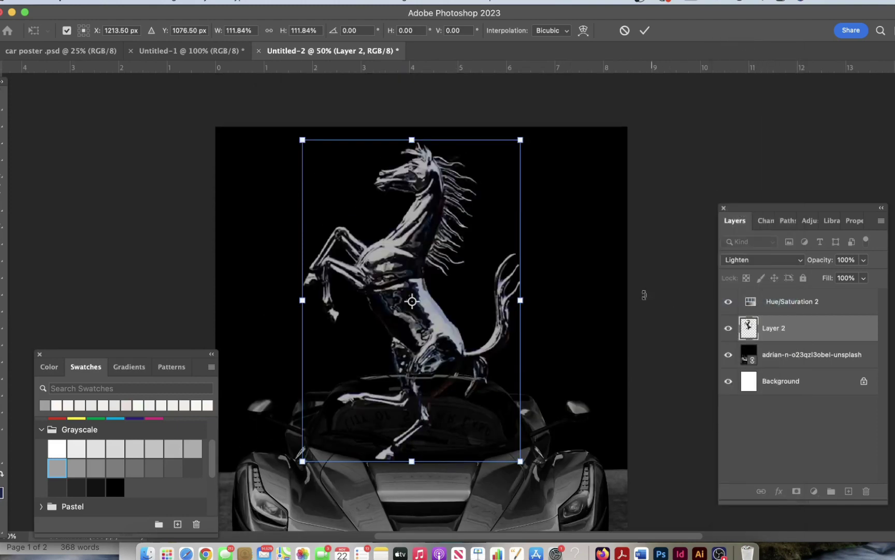
drag(451, 321, 447, 317)
drag(521, 140, 530, 141)
key(Return)
key(b)
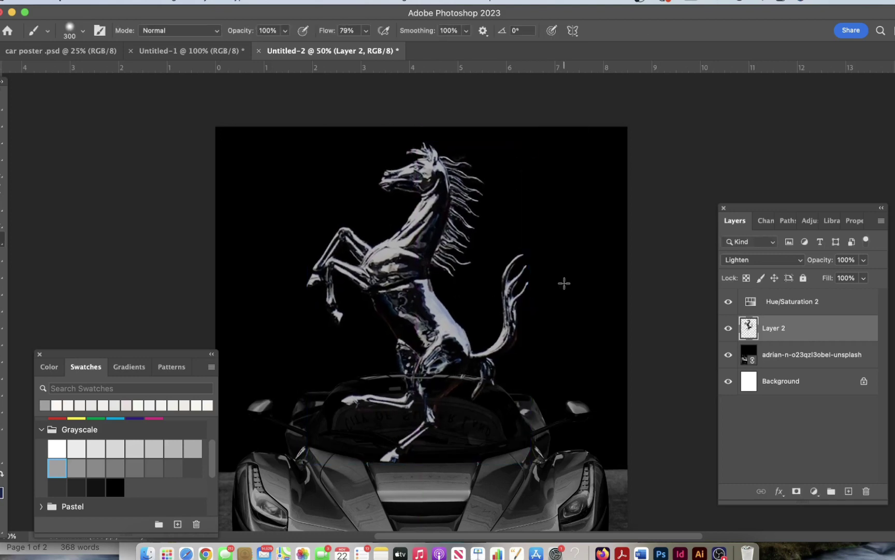
key(e)
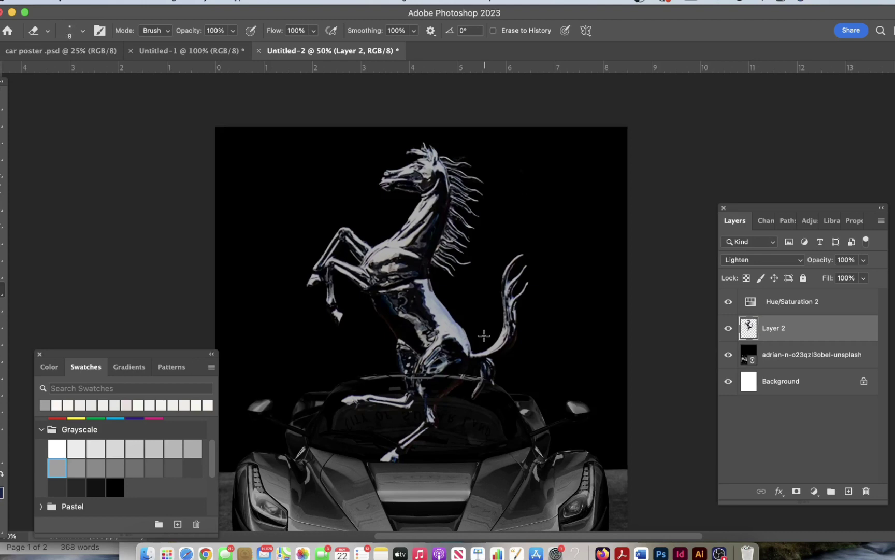
key(b)
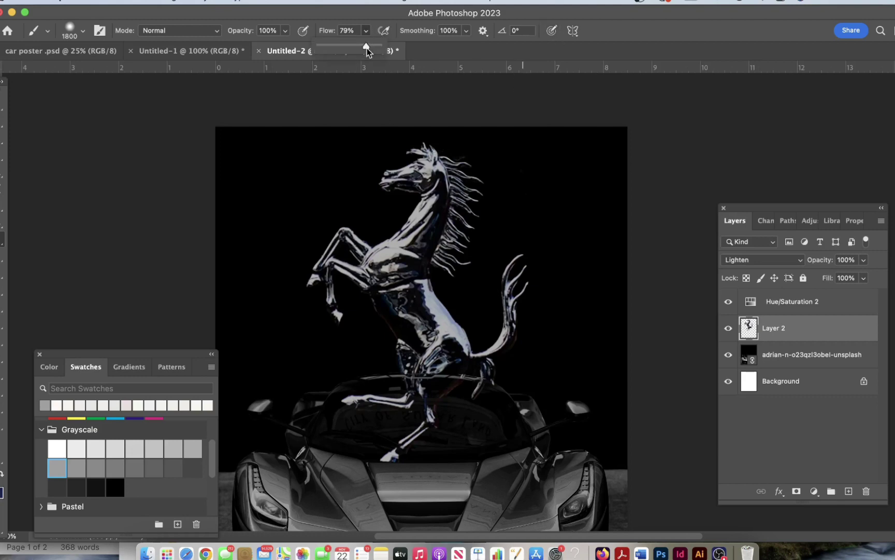
drag(389, 313, 410, 430)
key(super+z)
key(super+z)
key(super+z)
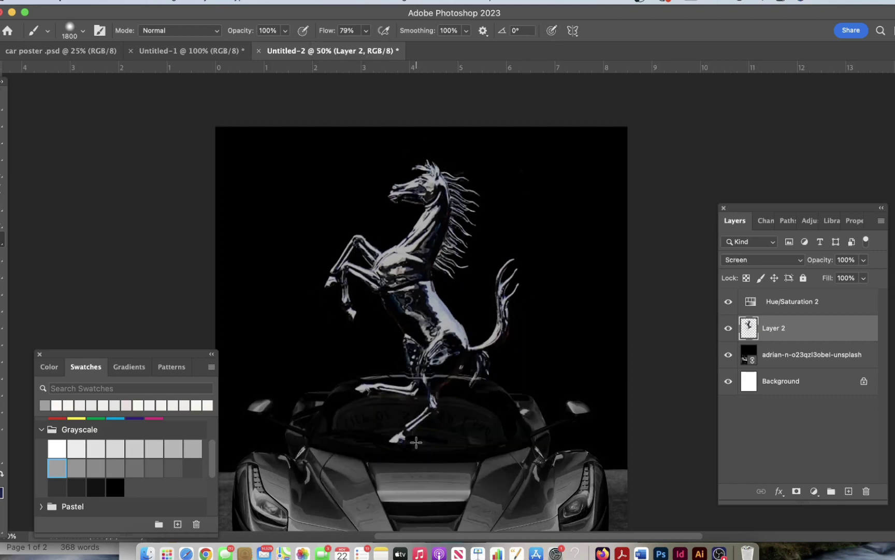
click(127, 2)
click(162, 24)
scroll(320, 259, down, 2)
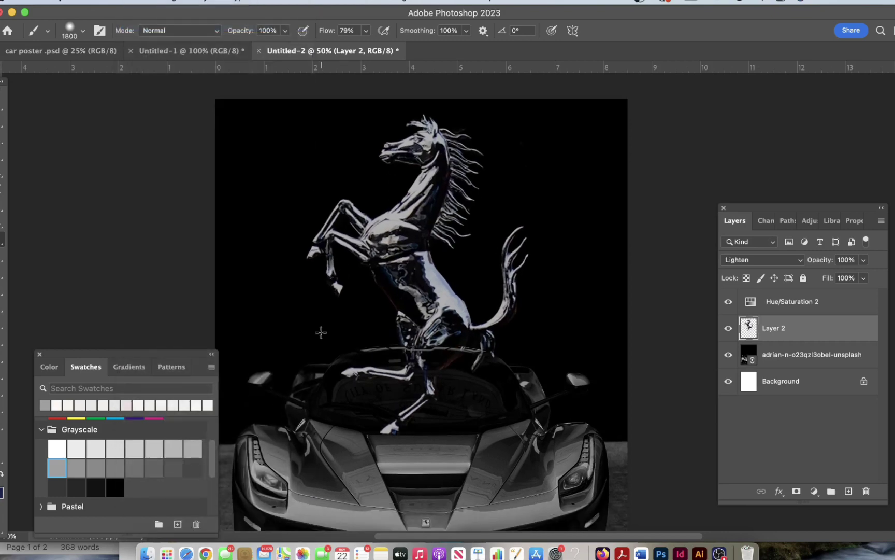
scroll(336, 421, down, 5)
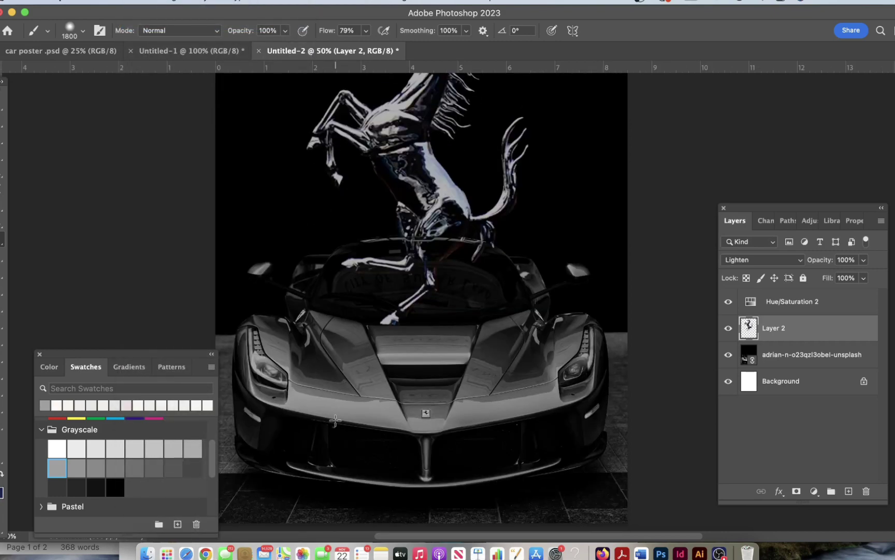
scroll(335, 421, up, 5)
click(720, 553)
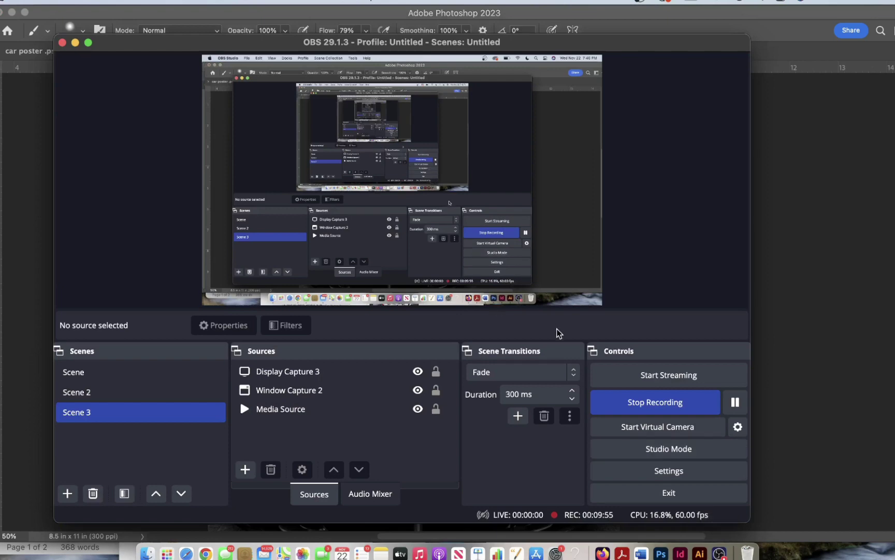
click(735, 402)
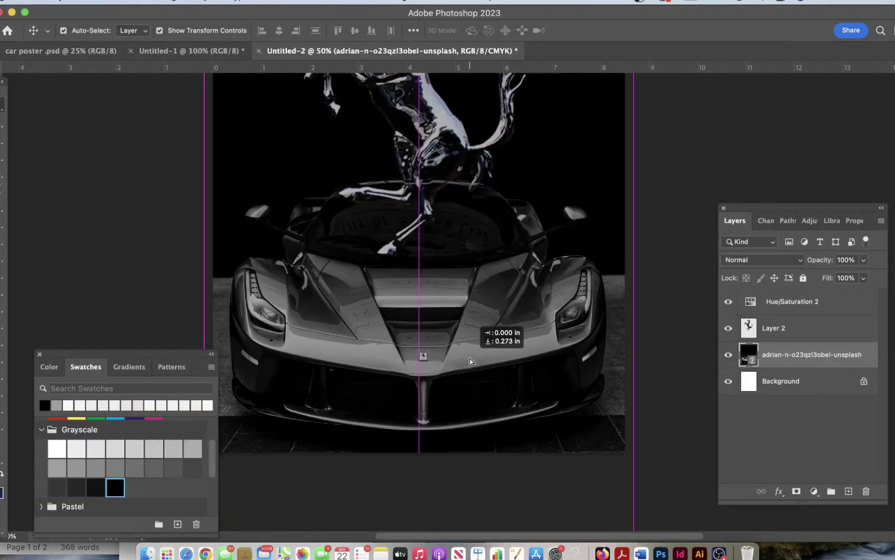
Shrink the chrome horse to about 74% and centre it horizontally above the car
drag(469, 259, 469, 363)
scroll(518, 322, up, 3)
key(alt+bracketright)
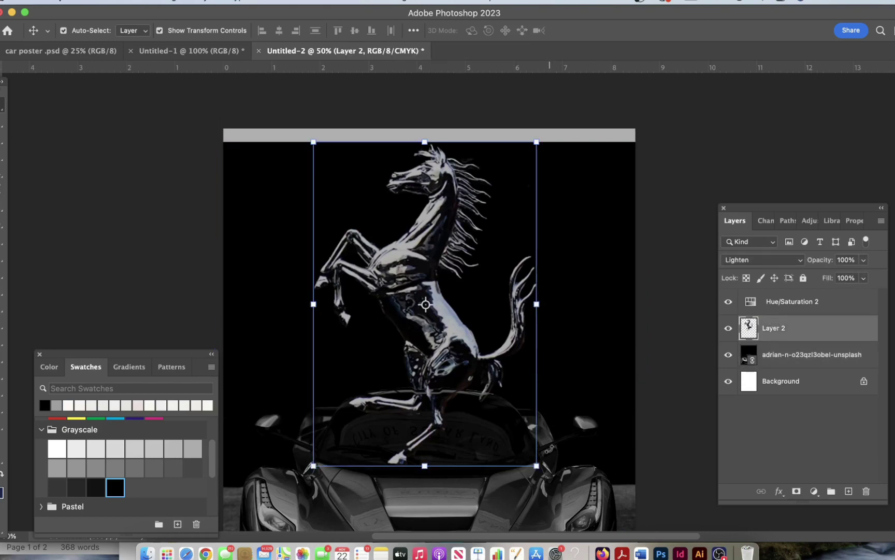
drag(536, 466, 480, 381)
drag(402, 311, 435, 310)
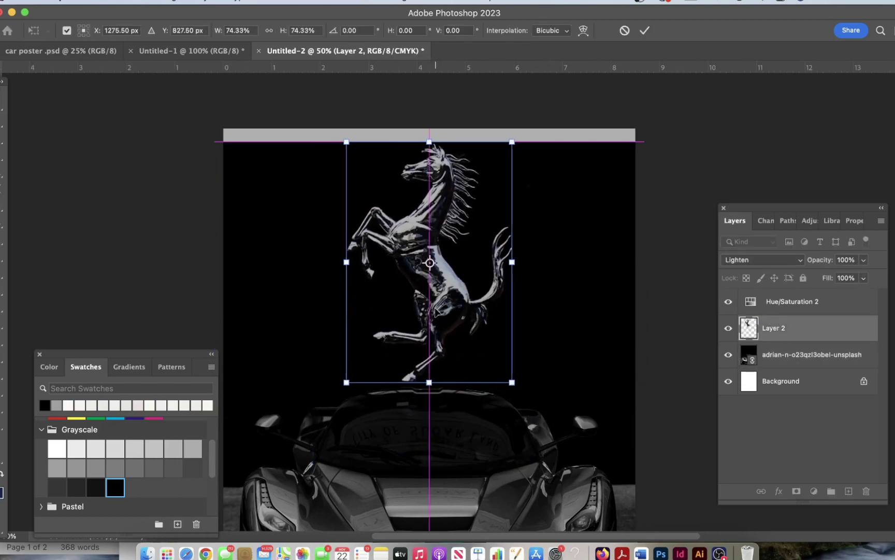
key(Return)
click(109, 143)
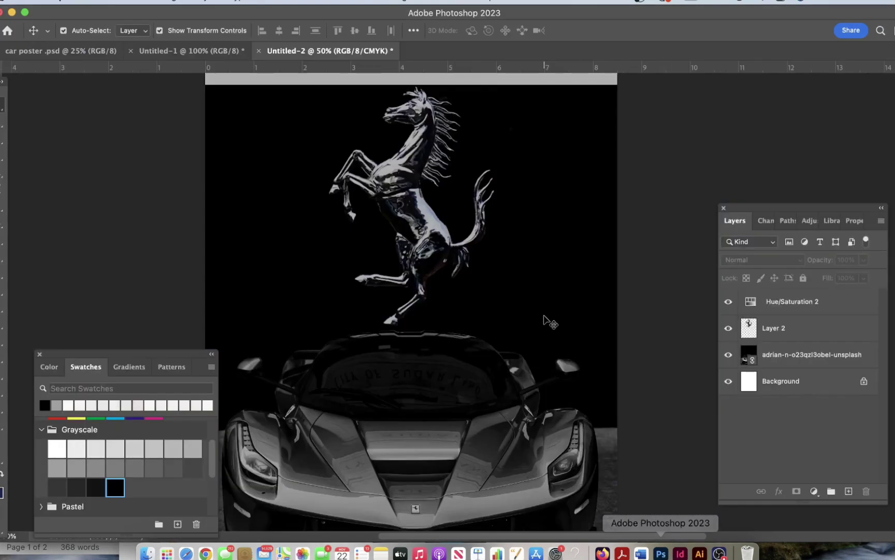
scroll(544, 319, up, 2)
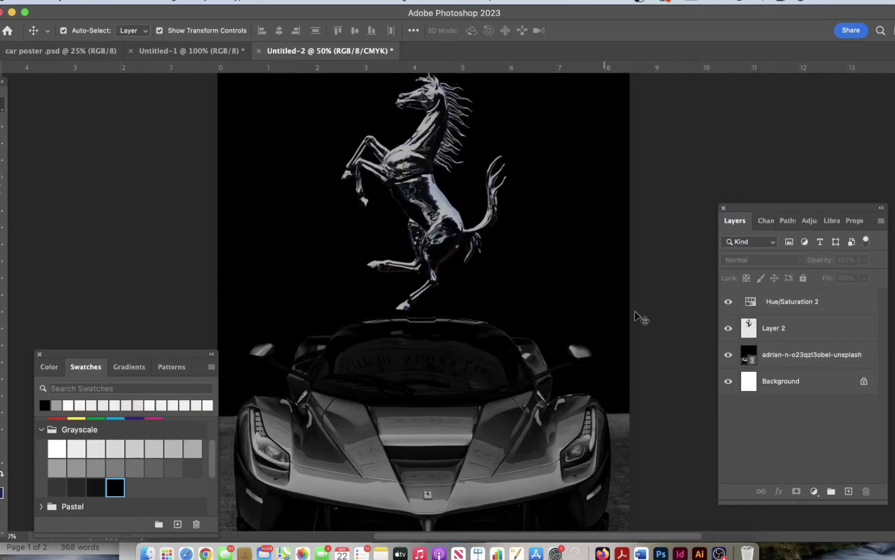
scroll(635, 316, up, 2)
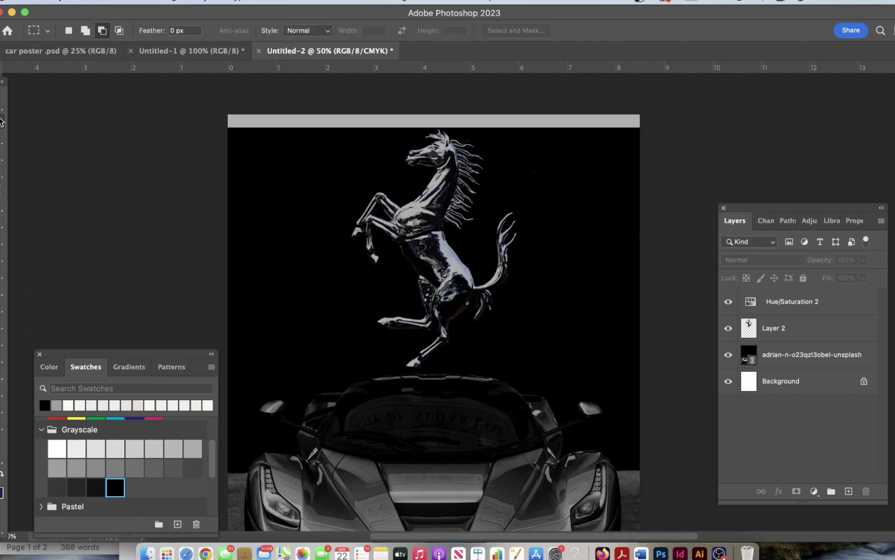
Marquee-select the grey strip across the poster top, then drop the selection
key(m)
drag(244, 109, 656, 144)
click(12, 170)
click(1, 193)
click(1, 172)
click(2, 209)
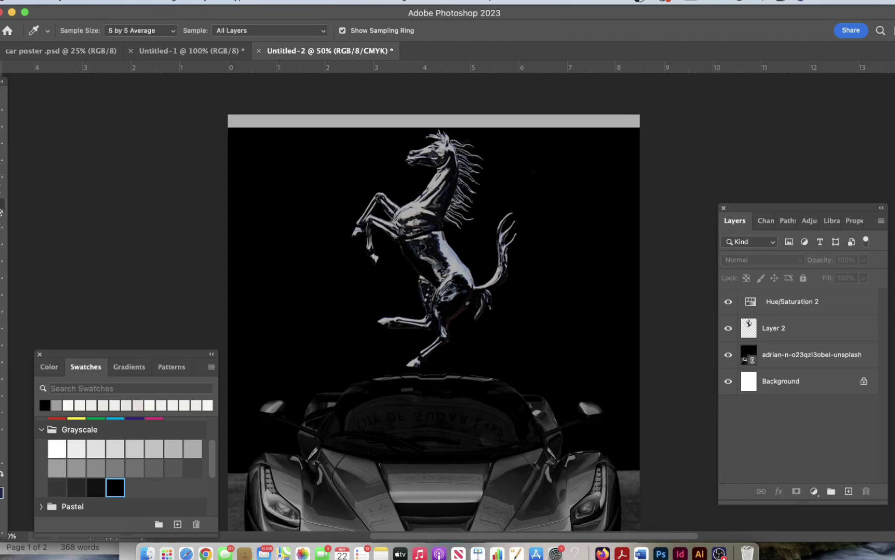
Cover the top strip with a 2744×265 px black rectangle and restack the horse above the rectangles
click(2, 407)
drag(212, 104, 656, 147)
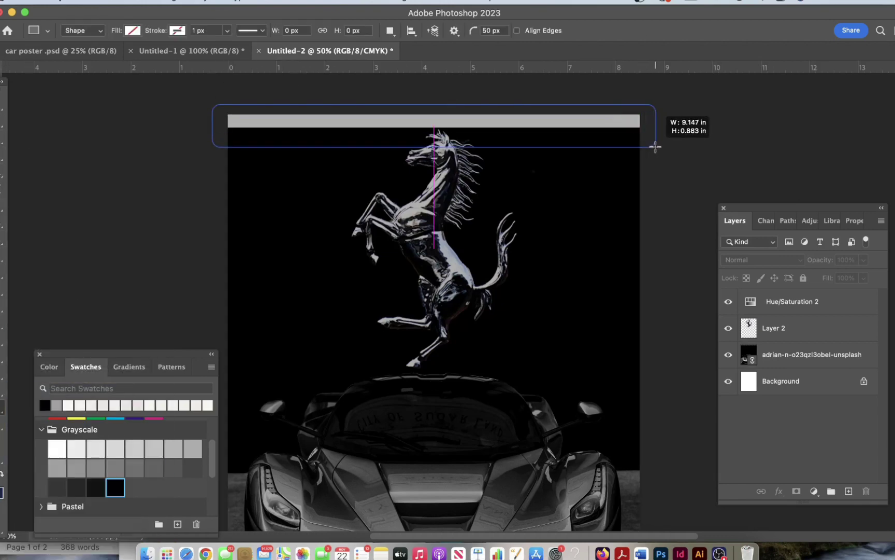
click(731, 221)
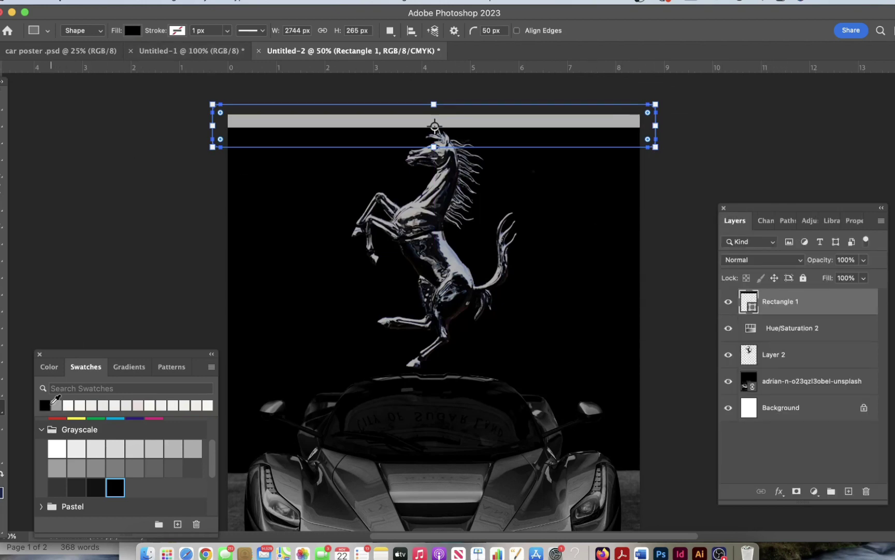
click(664, 268)
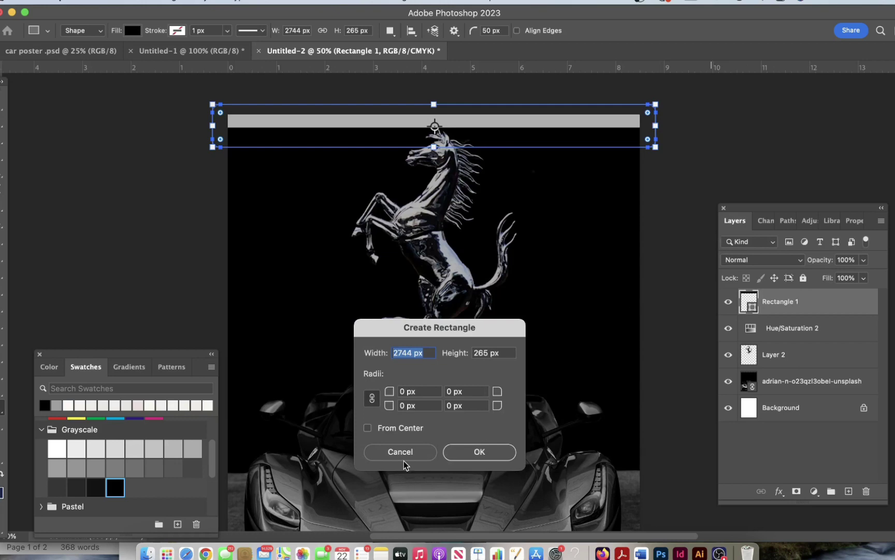
key(Return)
drag(708, 290, 475, 173)
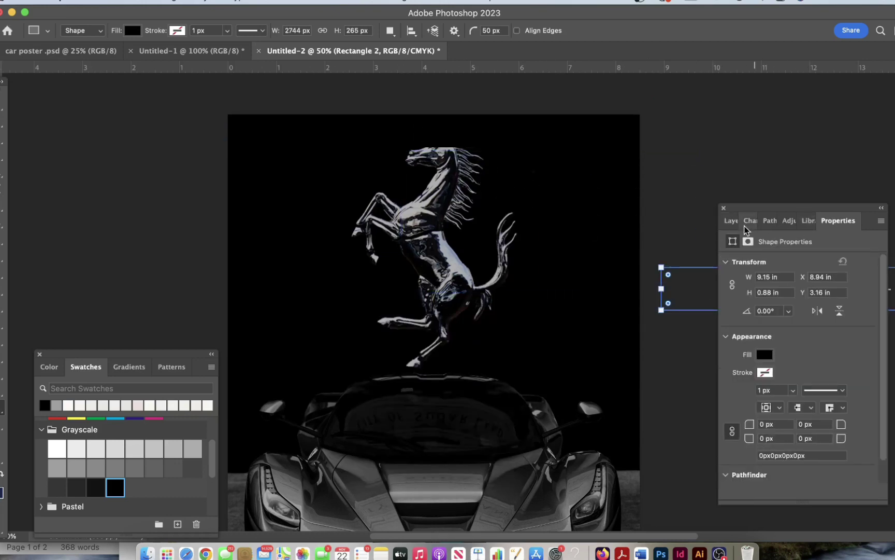
click(731, 220)
drag(780, 326, 782, 295)
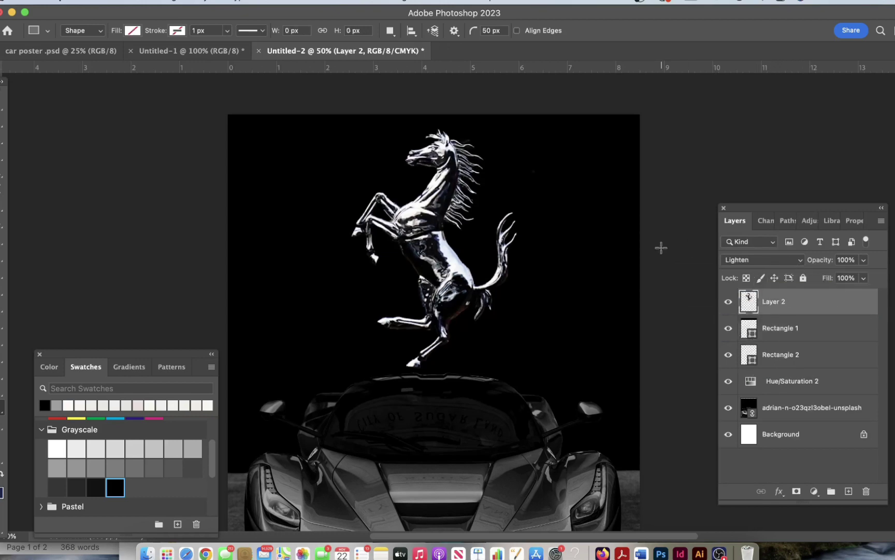
Shrink the horse emblem to about 76% and raise it slightly higher on the poster
key(super+t)
drag(515, 128, 502, 149)
drag(456, 243, 464, 223)
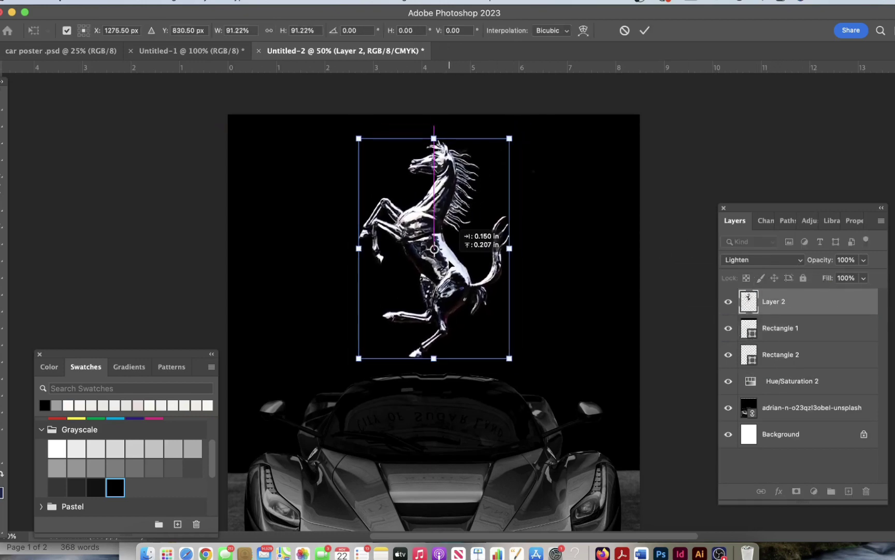
drag(509, 354, 499, 337)
drag(429, 237, 425, 226)
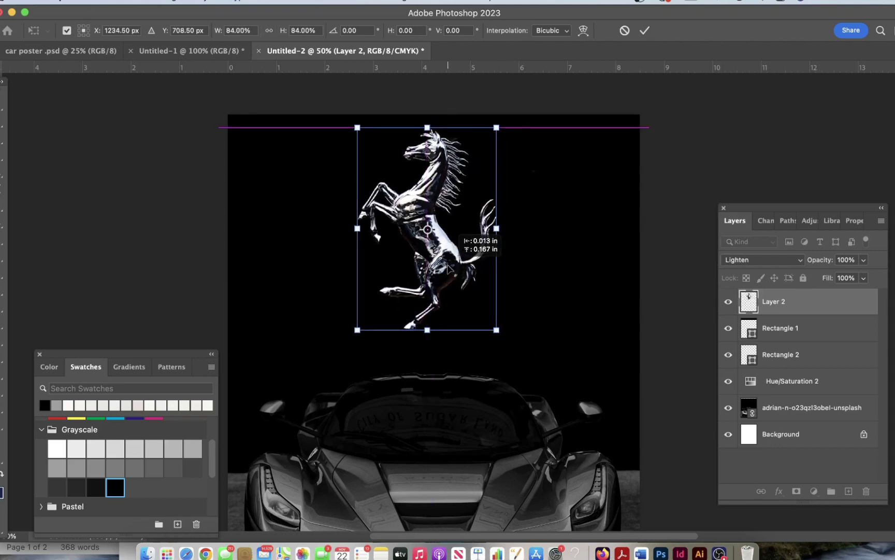
drag(500, 326, 483, 308)
key(Return)
key(u)
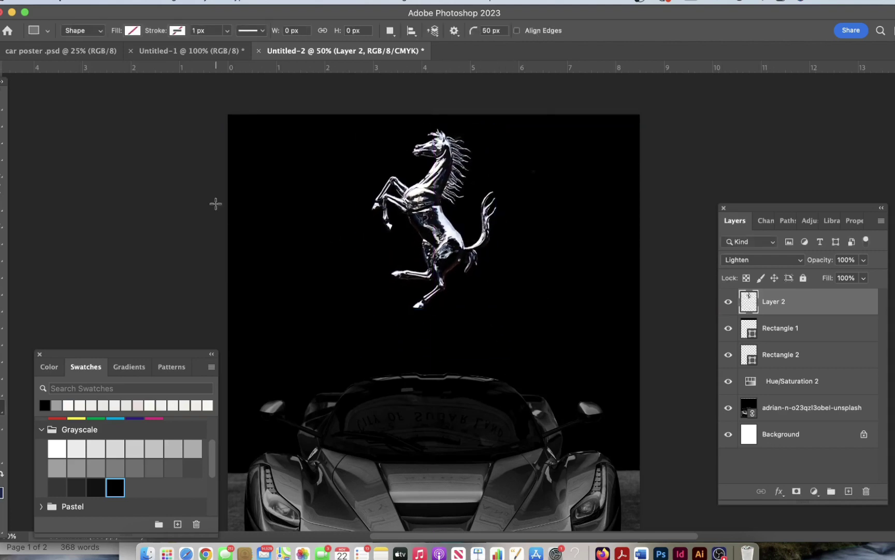
scroll(214, 204, down, 2)
scroll(214, 203, down, 2)
Type the word FERRARI on the Illustrator artboard
click(699, 553)
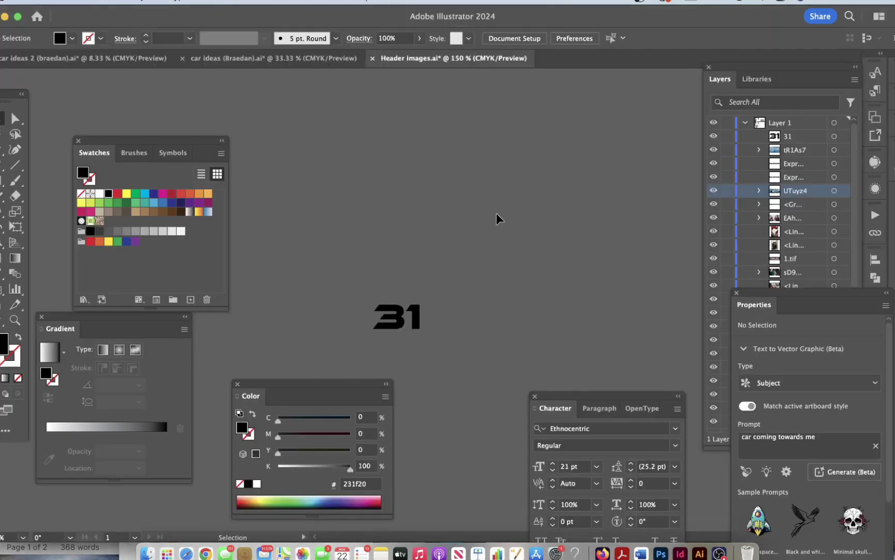
key(t)
click(484, 179)
text(FERRAR)
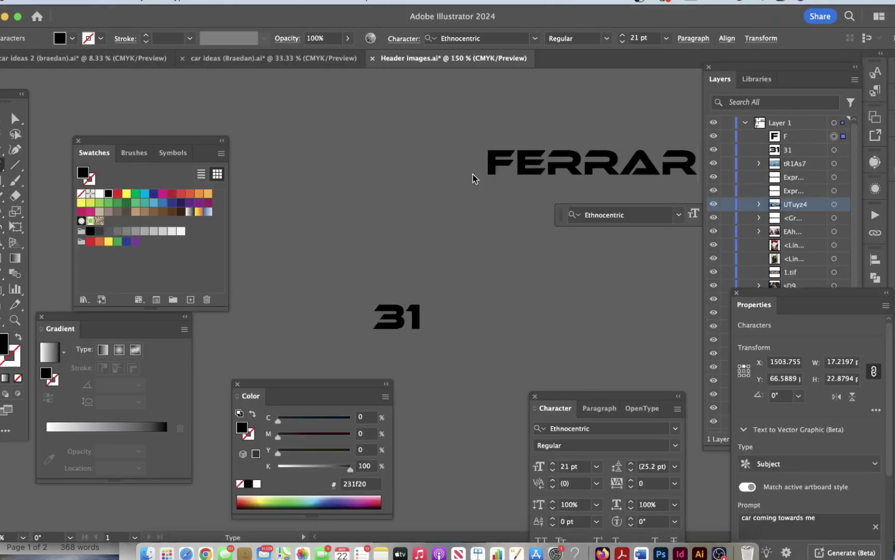
text(I)
click(535, 38)
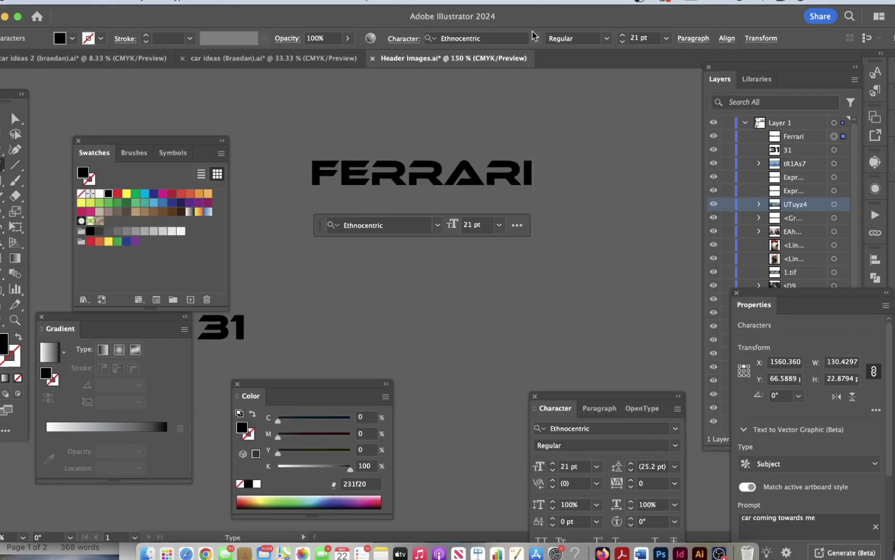
key(Escape)
Set the FERRARI text in Acuta Bold, enlarge it and fill it white
click(419, 173)
click(536, 38)
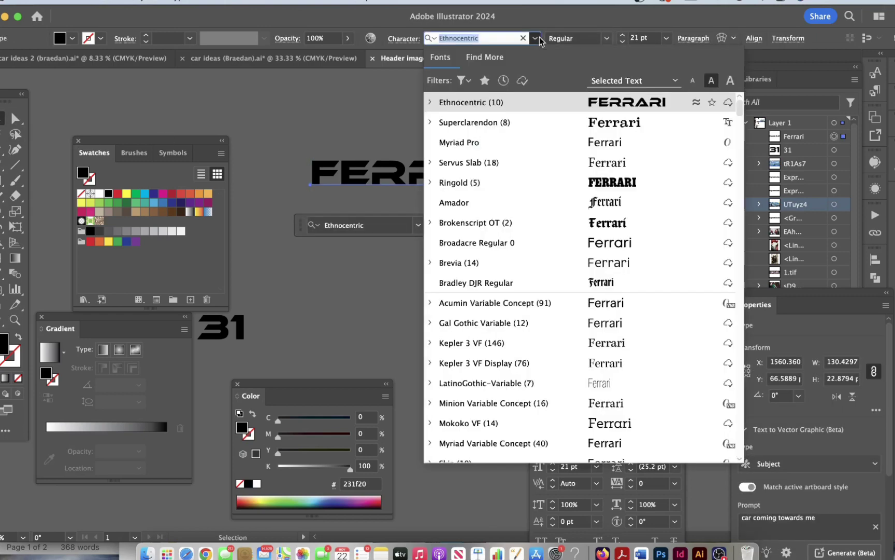
scroll(516, 381, down, 2)
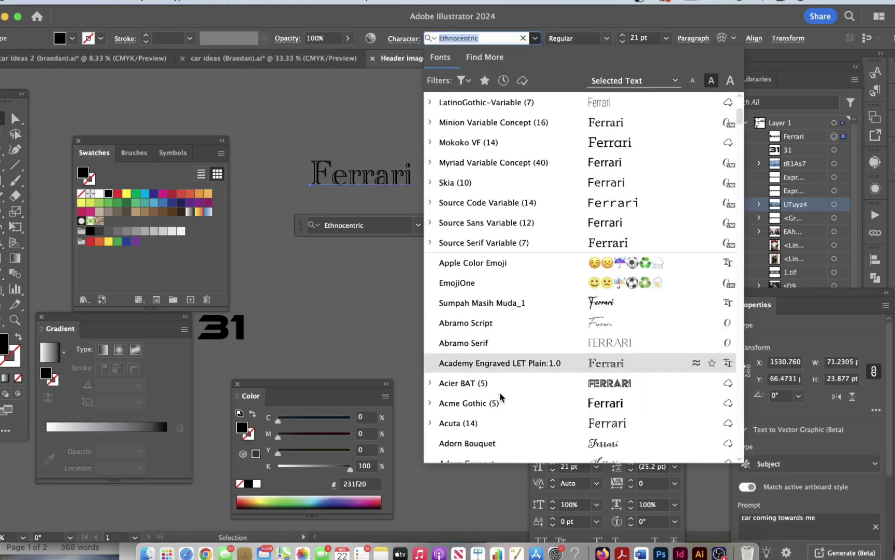
scroll(499, 394, down, 2)
click(505, 389)
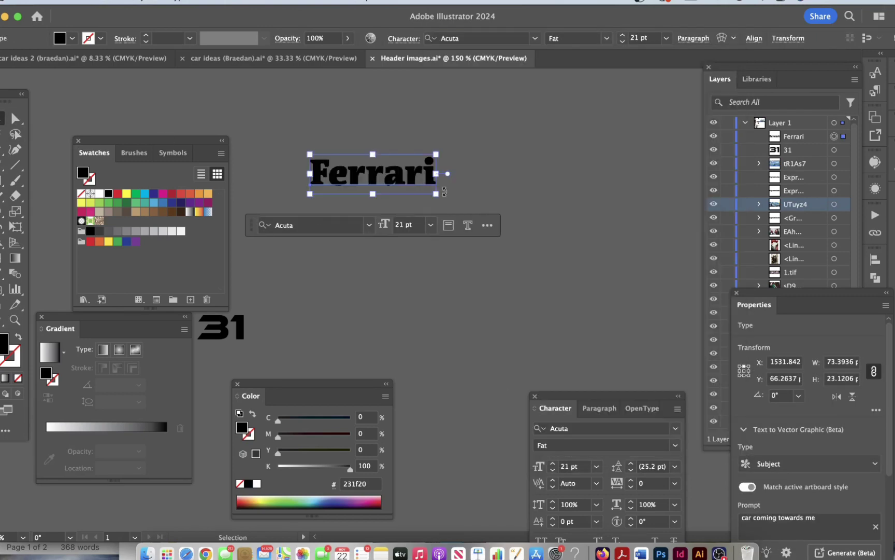
click(606, 38)
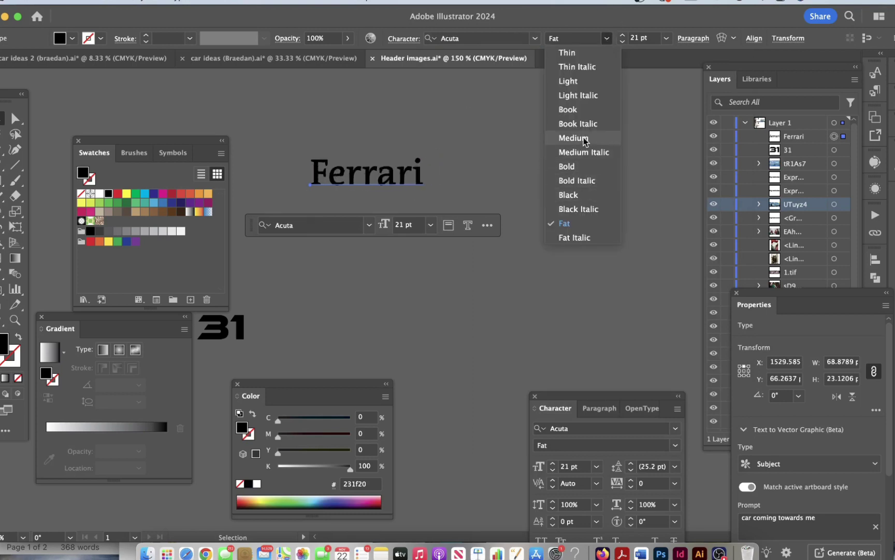
click(584, 165)
drag(431, 155, 526, 137)
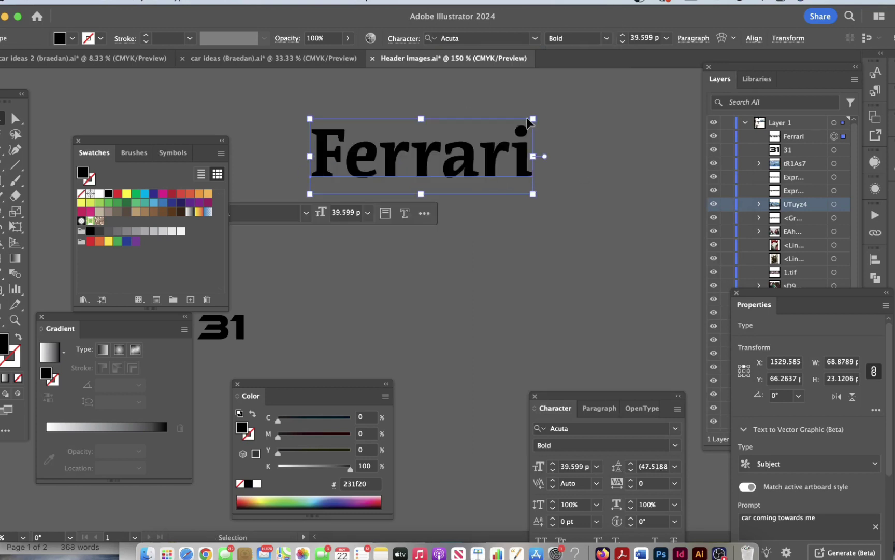
click(72, 37)
click(23, 58)
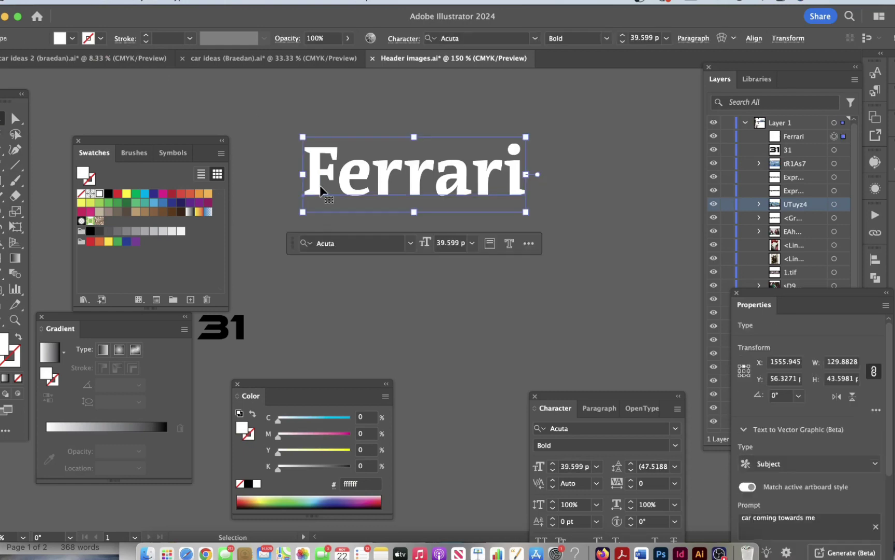
Paste the wordmark into the Photoshop poster and enlarge it, then cancel the placement
click(662, 553)
key(super+v)
key(Return)
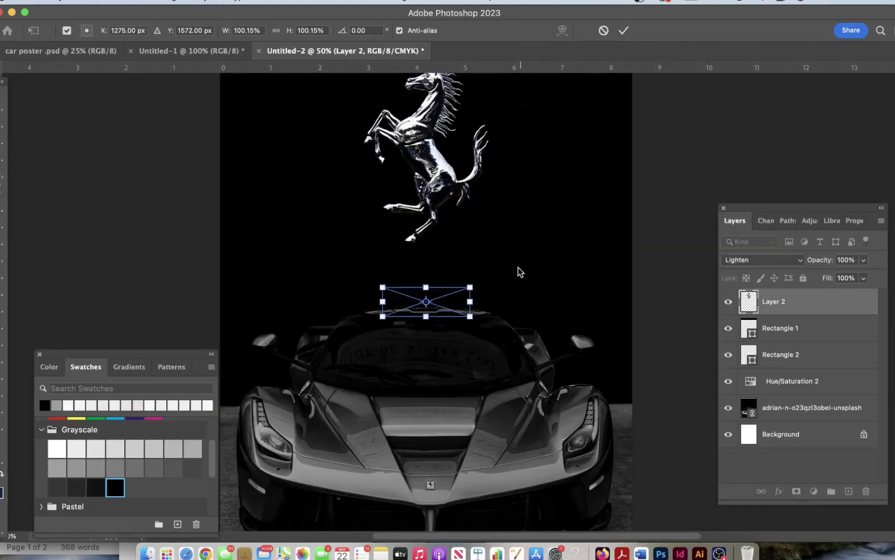
drag(470, 286, 637, 231)
mouse_move(553, 271)
mouse_down()
mouse_move(496, 316)
mouse_move(496, 396)
mouse_up()
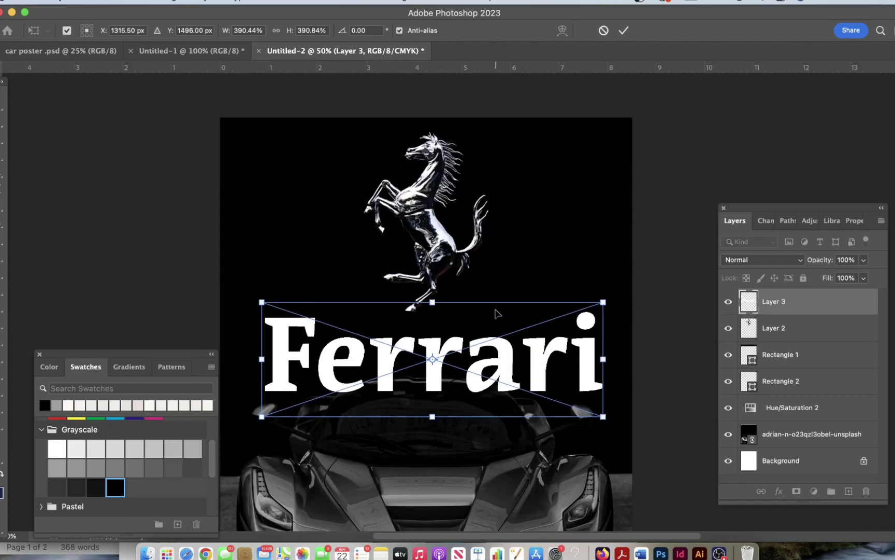
key(Escape)
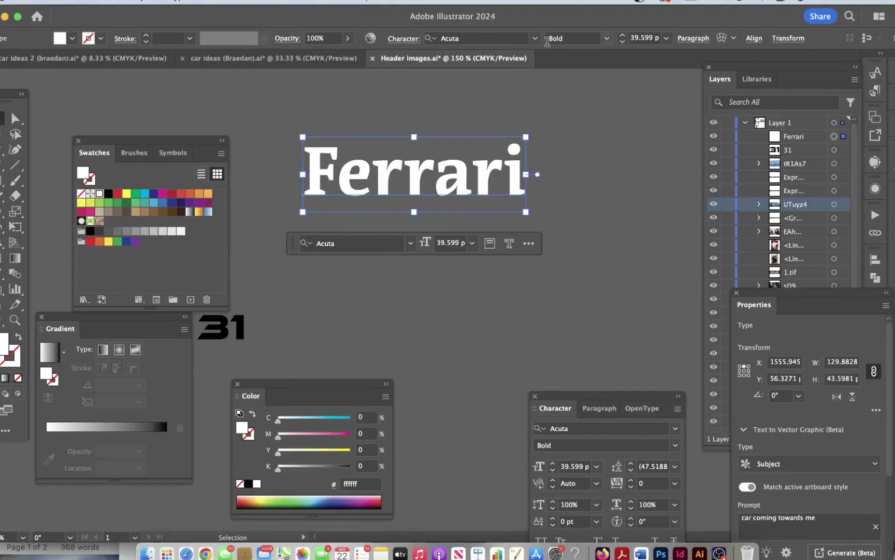
Search 'cap' and switch the wordmark to Capitolium2 Bold, then go back to Photoshop
text(ca)
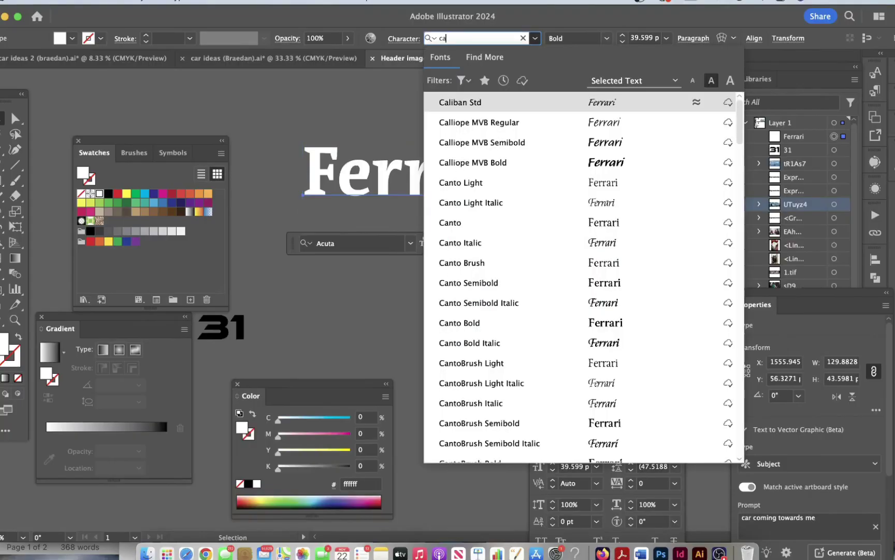
text(p)
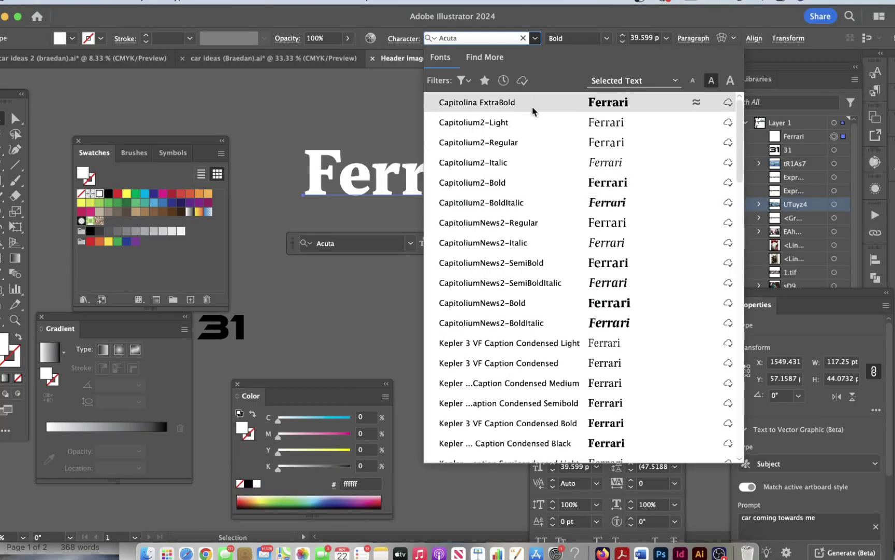
click(520, 183)
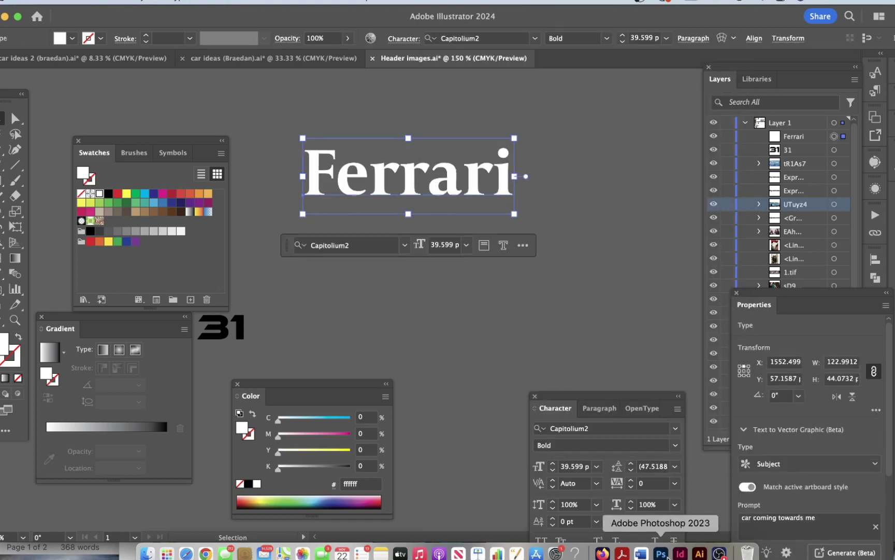
click(660, 554)
click(3, 374)
click(300, 334)
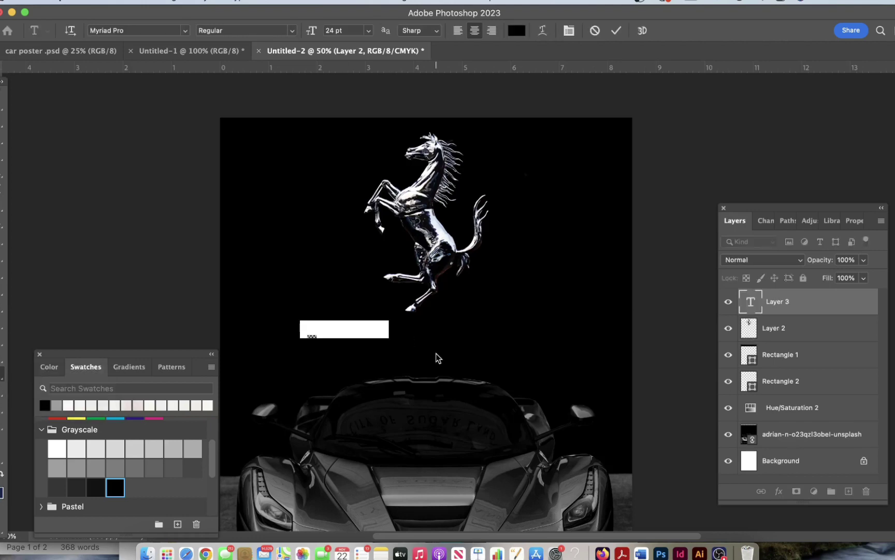
key(BackSpace)
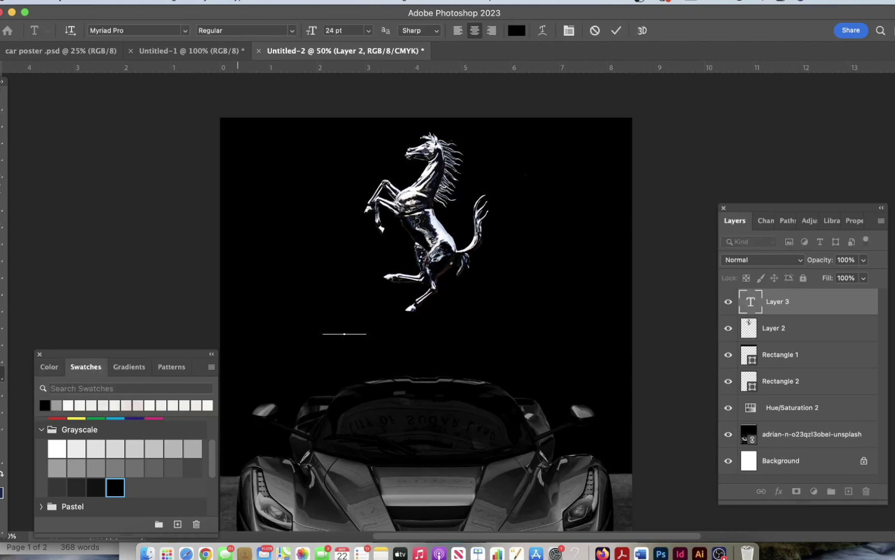
text(ap)
key(BackSpace)
key(BackSpace)
text(ca)
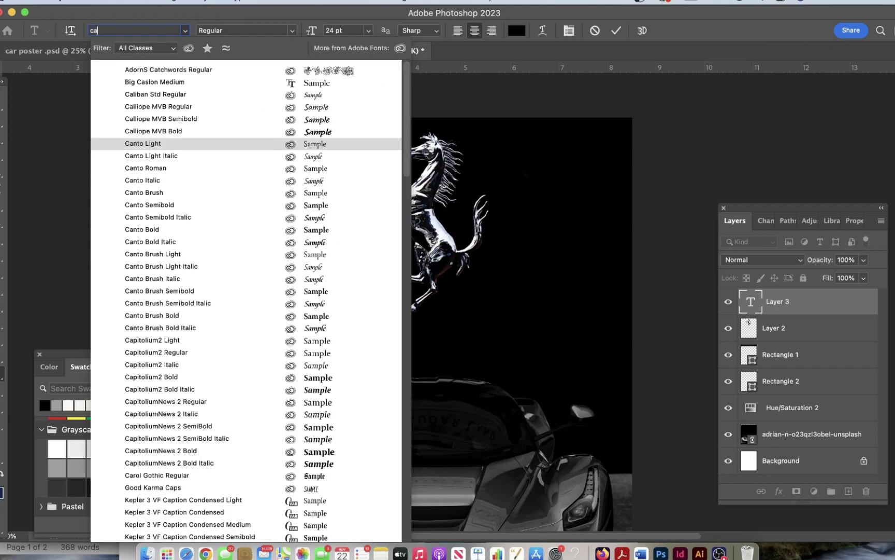
text(pitolium2)
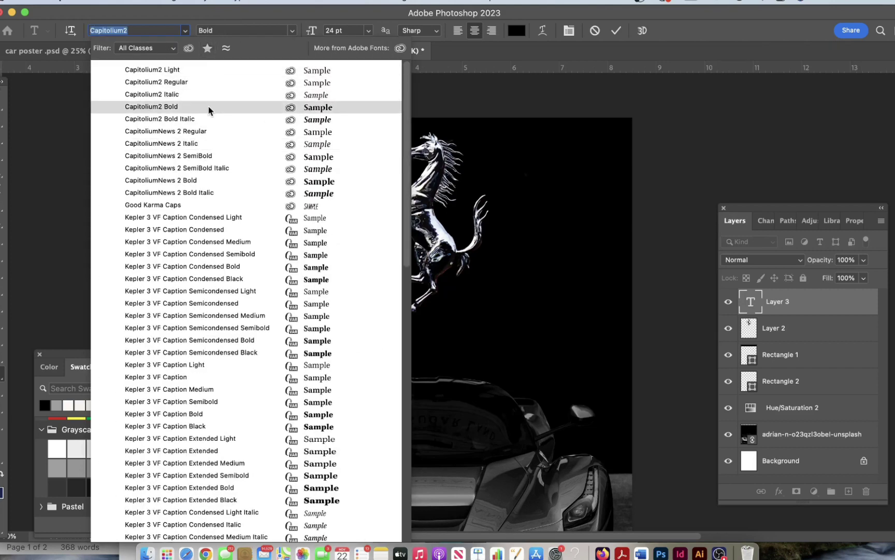
click(209, 110)
click(517, 30)
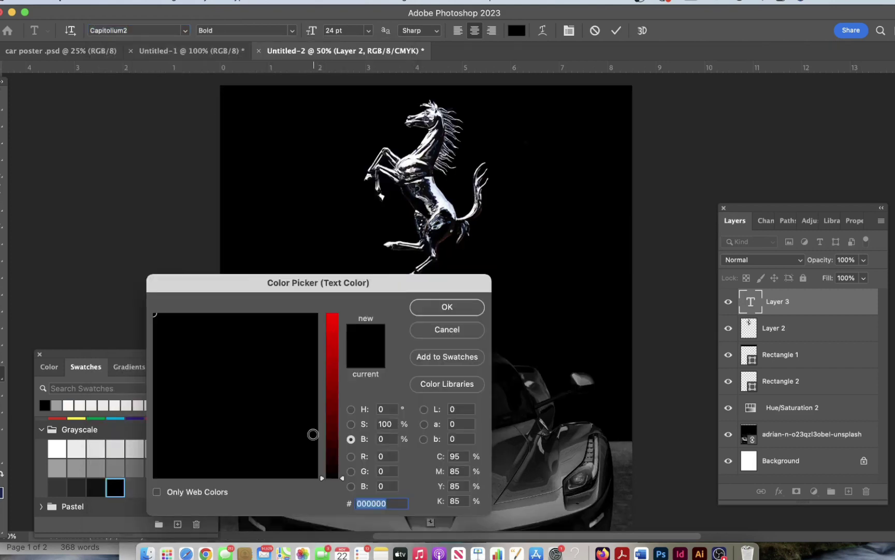
click(443, 307)
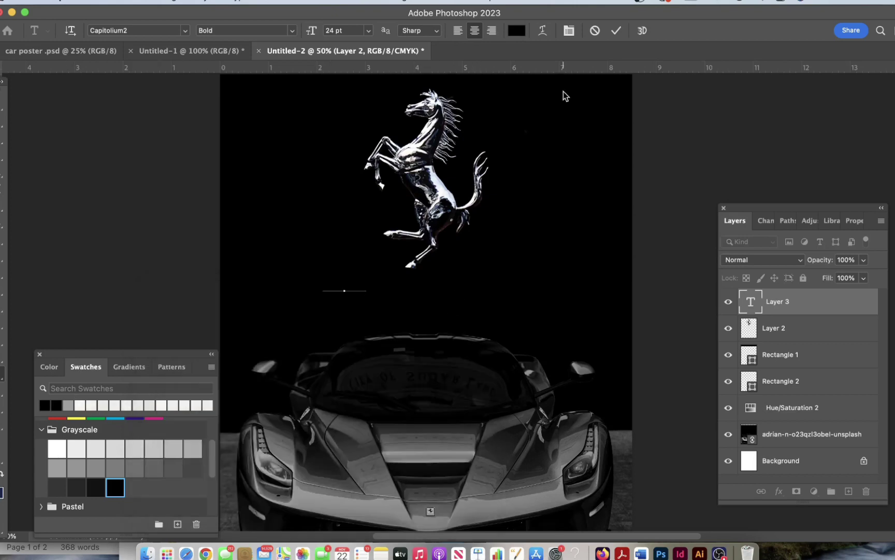
click(520, 33)
click(470, 384)
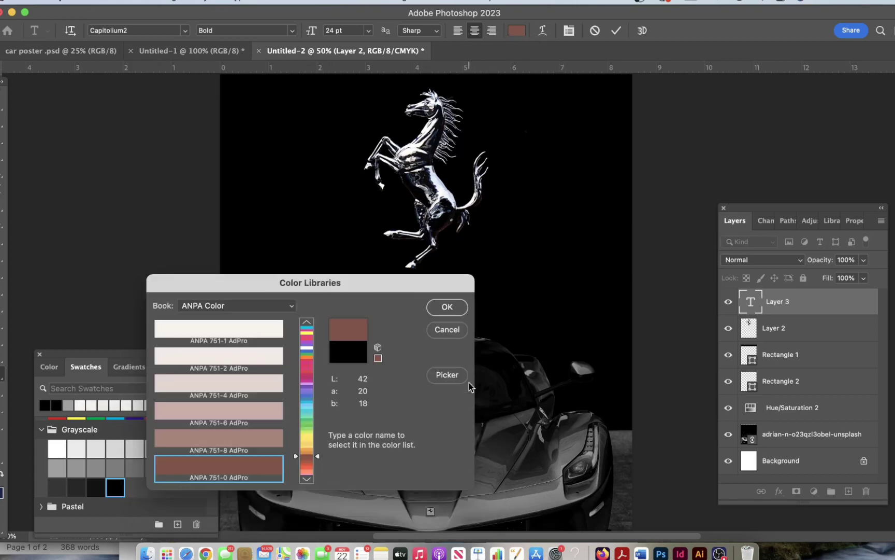
click(307, 347)
click(258, 331)
click(447, 307)
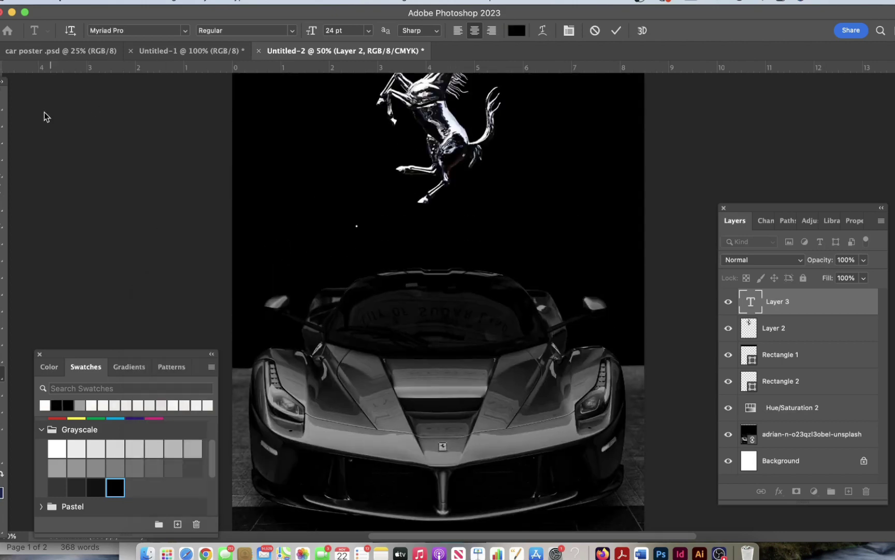
click(2, 103)
scroll(679, 429, up, 2)
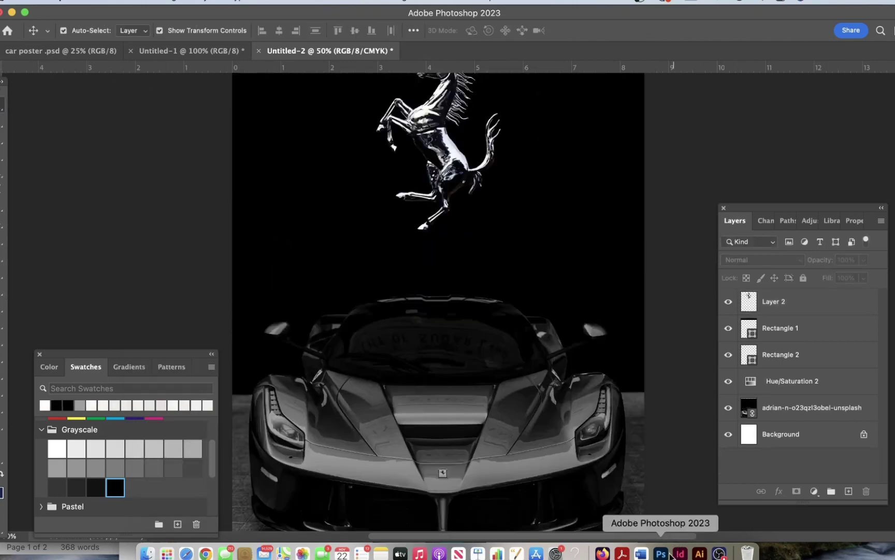
Copy the Illustrator wordmark, paste it into the poster and enlarge it under the horse
click(699, 553)
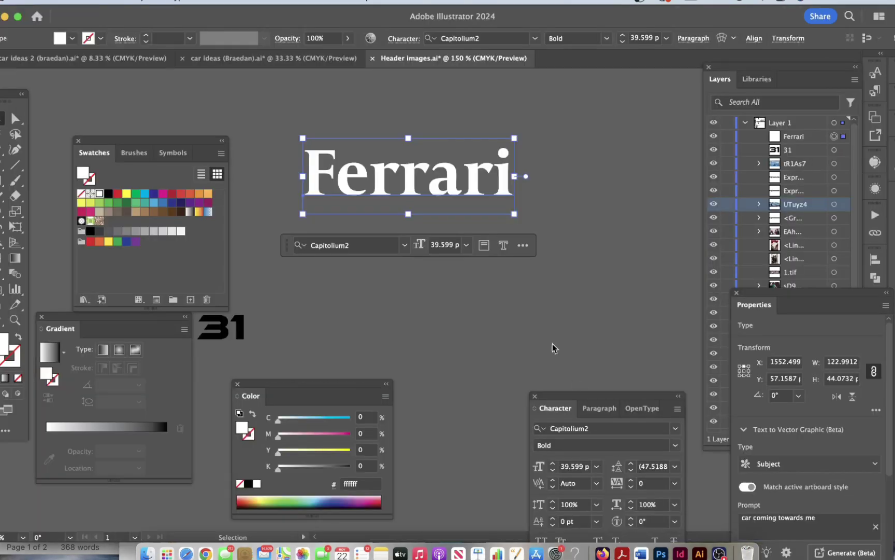
key(super+c)
click(661, 553)
key(super+v)
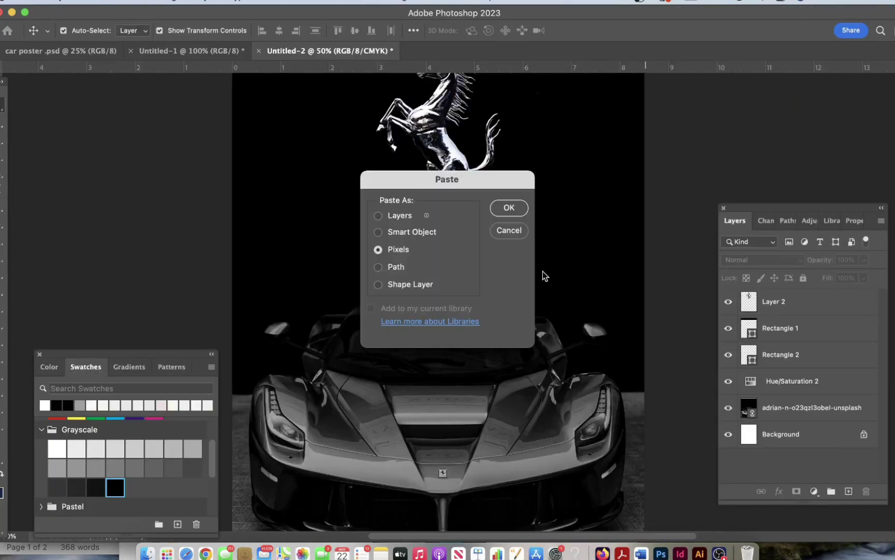
click(509, 209)
mouse_move(484, 279)
mouse_down()
mouse_move(548, 260)
mouse_move(515, 280)
mouse_up()
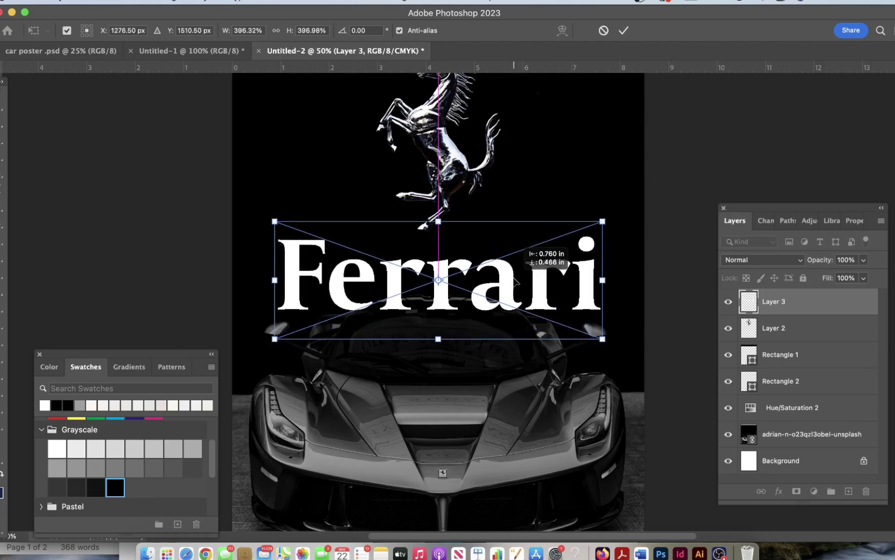
key(Return)
Reselect the Ferrari wordmark layer and pick the Eyedropper tool
click(696, 297)
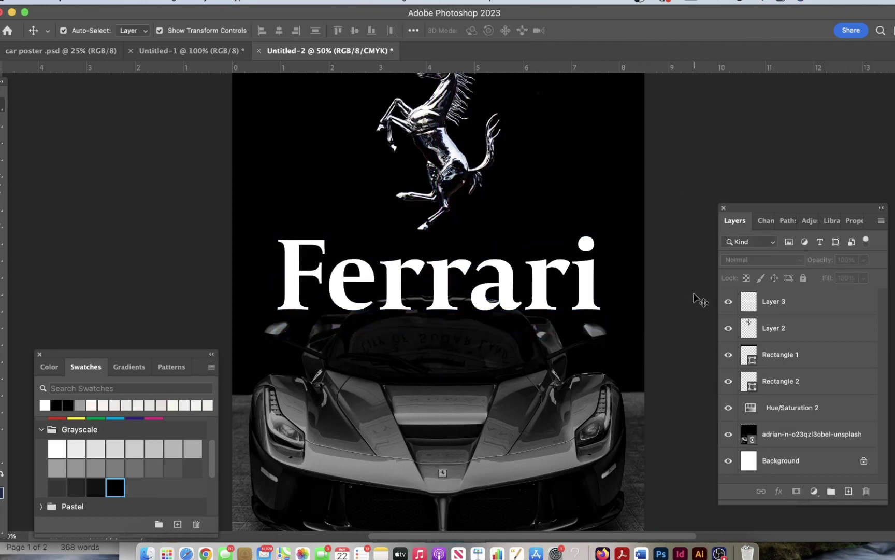
scroll(694, 296, up, 3)
scroll(699, 301, down, 2)
click(586, 373)
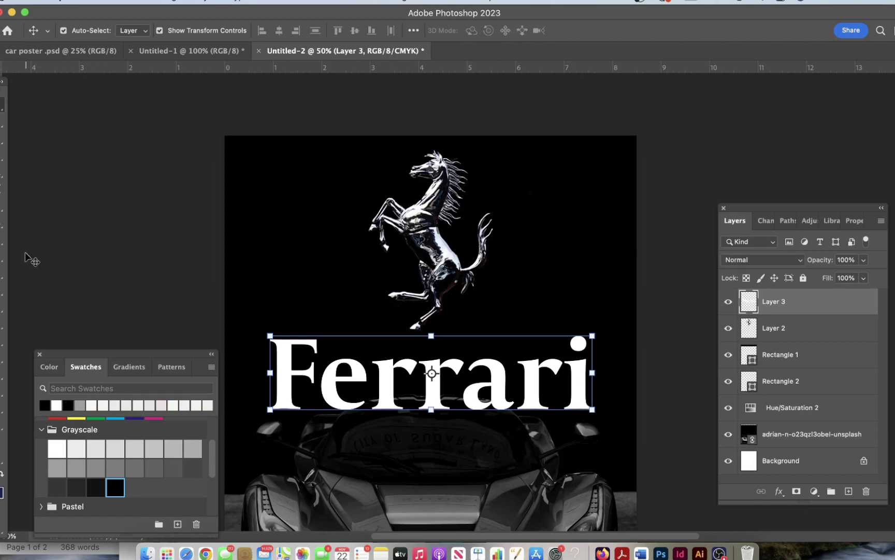
scroll(191, 313, down, 2)
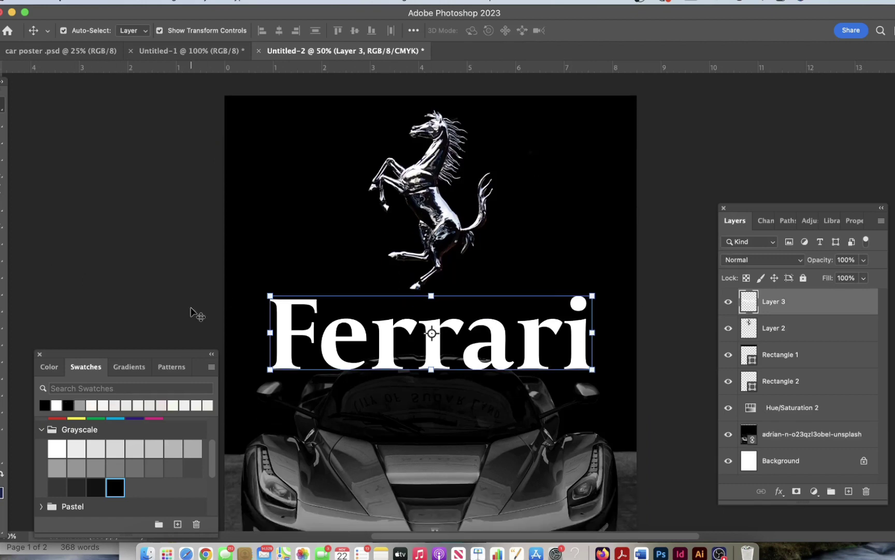
click(2, 210)
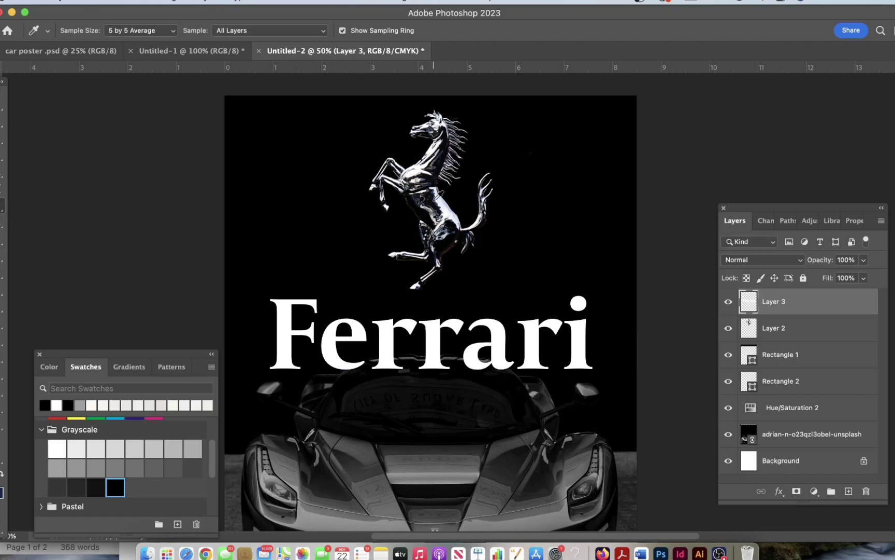
Sample a grey near the headlight and paint a clipped grey band over the letters
click(546, 504)
key(b)
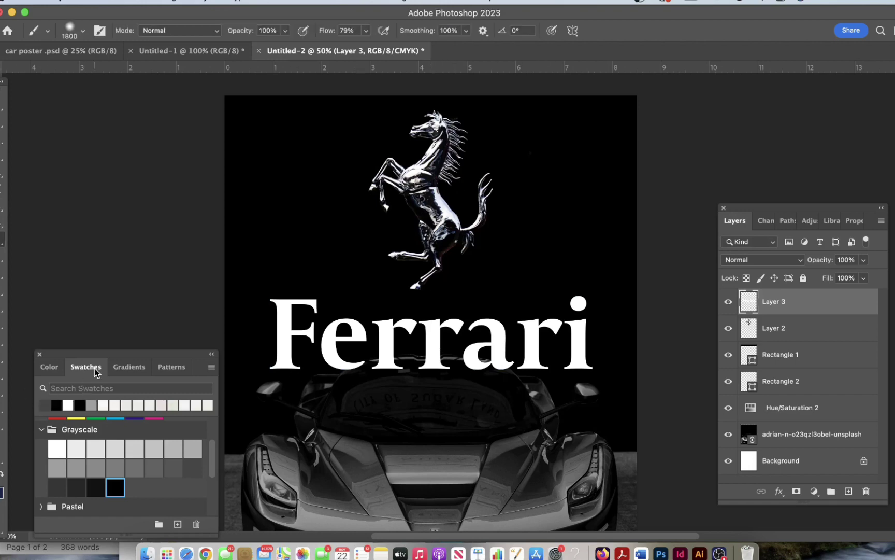
key(bracketleft)
key(bracketleft)
key(bracketleft)
key(bracketleft)
key(bracketleft)
key(bracketleft)
click(293, 322)
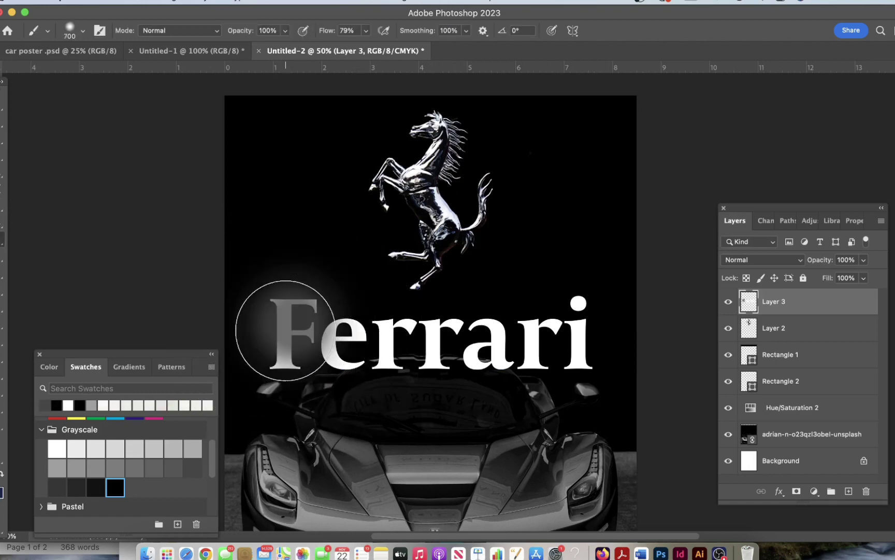
mouse_move(292, 320)
mouse_down()
mouse_move(581, 324)
mouse_move(296, 344)
mouse_up()
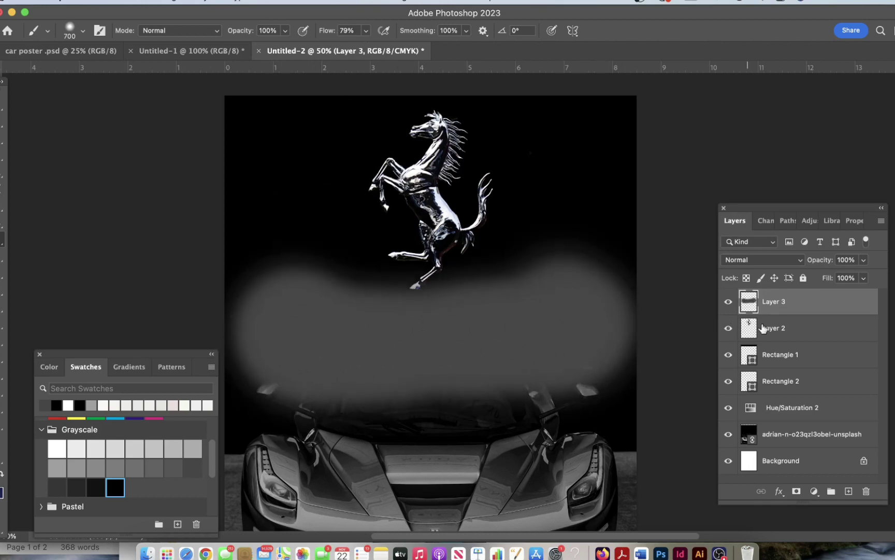
right_click(802, 304)
click(837, 375)
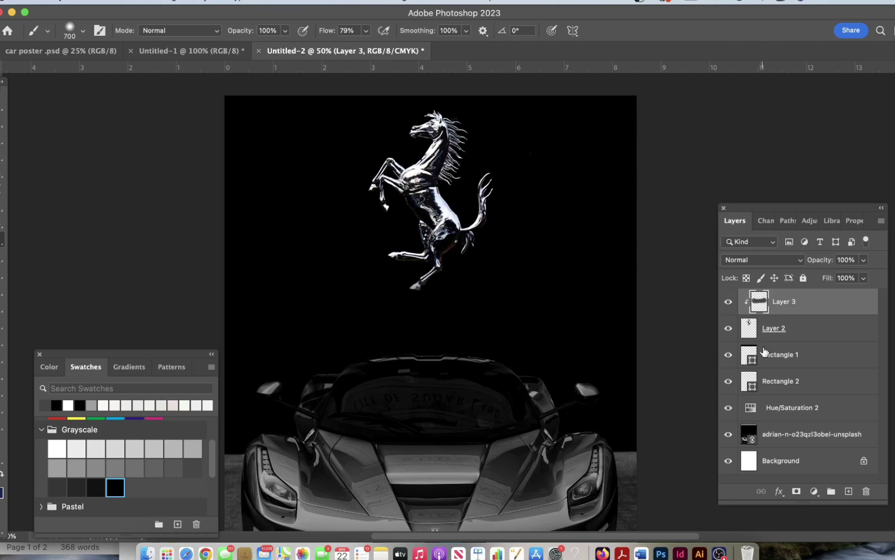
drag(803, 297, 802, 303)
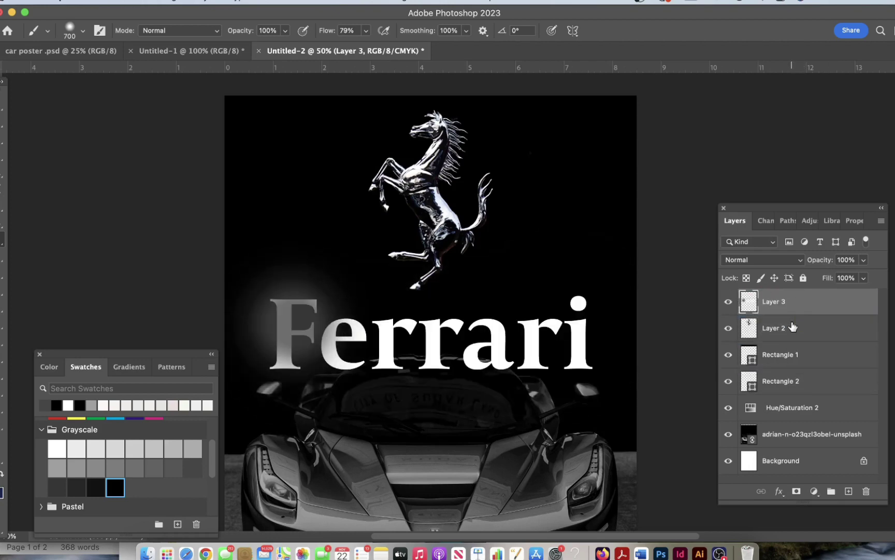
On a new layer, paint a grey band clipped to the letters and lighten their tops
click(848, 491)
mouse_move(280, 319)
mouse_down()
mouse_move(581, 306)
mouse_move(436, 336)
mouse_move(265, 340)
mouse_move(422, 360)
mouse_move(588, 359)
mouse_up()
right_click(796, 309)
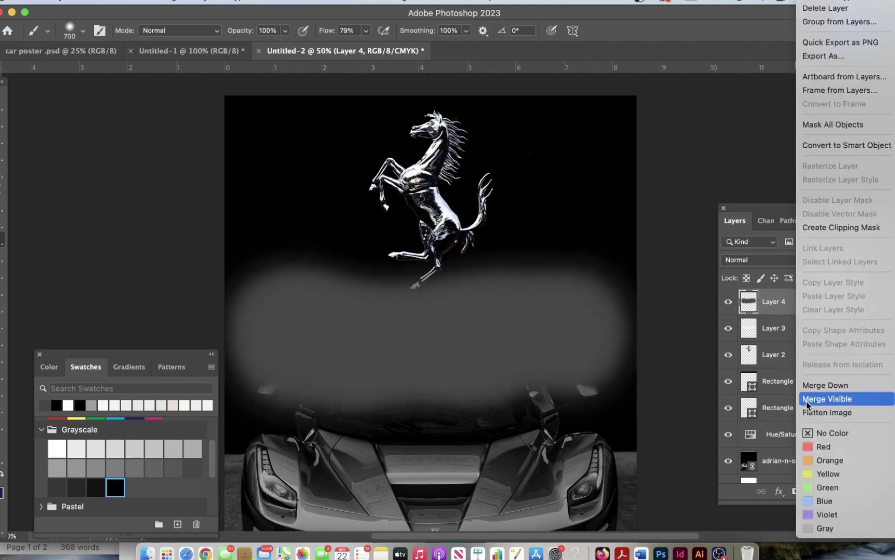
click(839, 228)
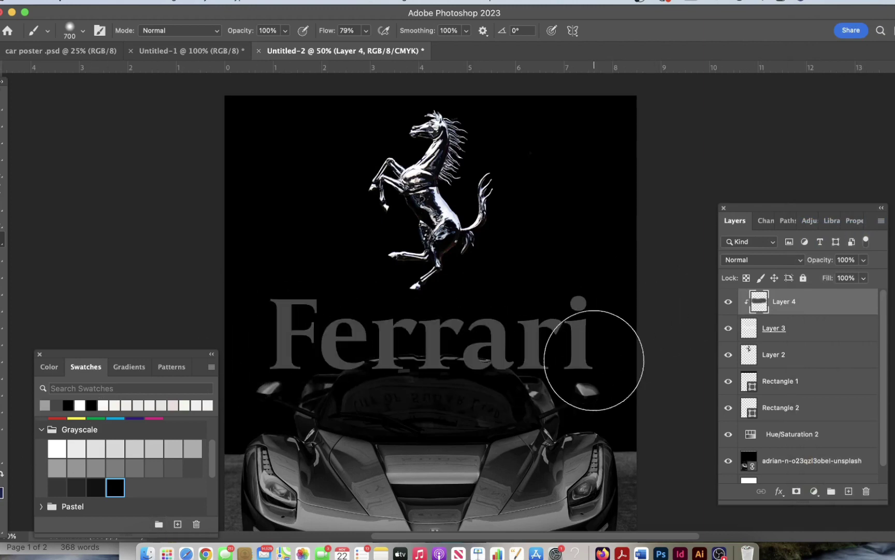
drag(473, 323, 573, 258)
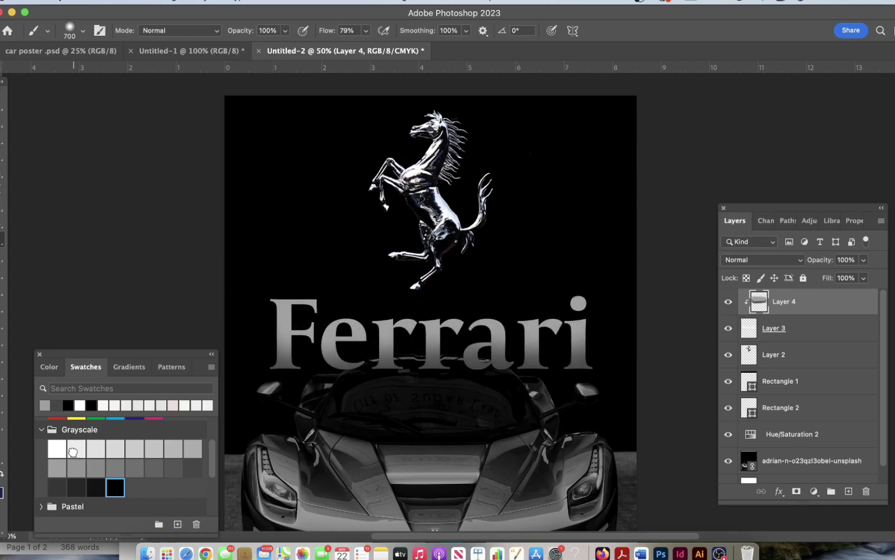
click(73, 451)
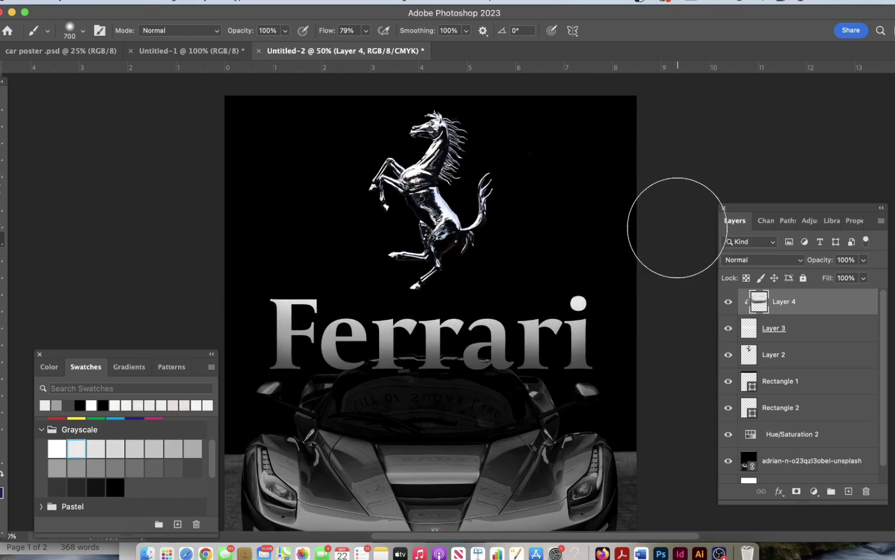
Erase the bottoms of the wordmark letters where they overlap the car roof
key(super+minus)
key(super+equal)
key(super+equal)
key(alt+bracketleft)
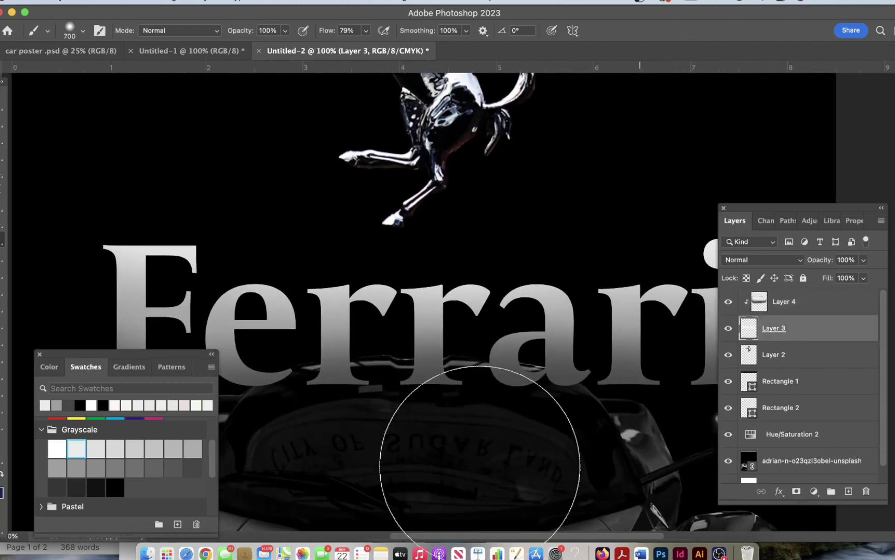
key(e)
scroll(467, 404, down, 2)
drag(462, 346, 322, 363)
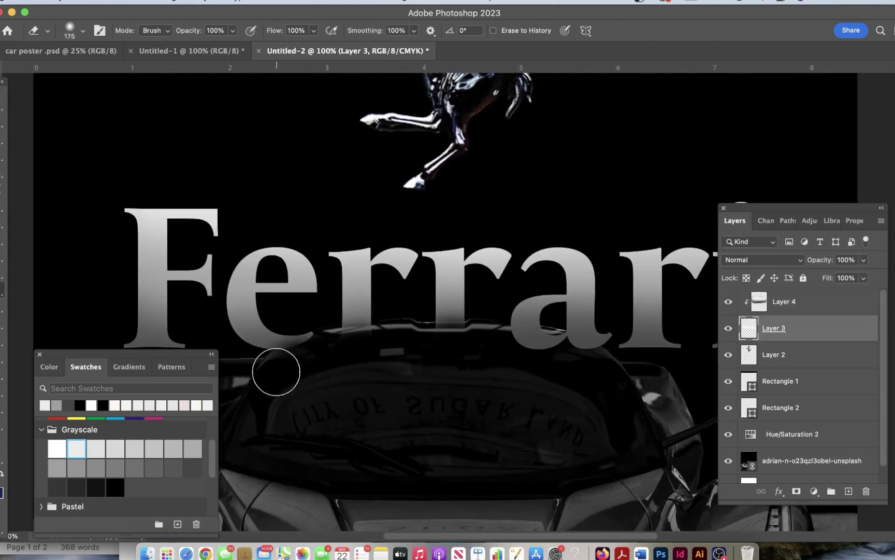
Pan and zoom around the poster to check the erased letters
scroll(293, 363, down, 2)
scroll(293, 363, left, 3)
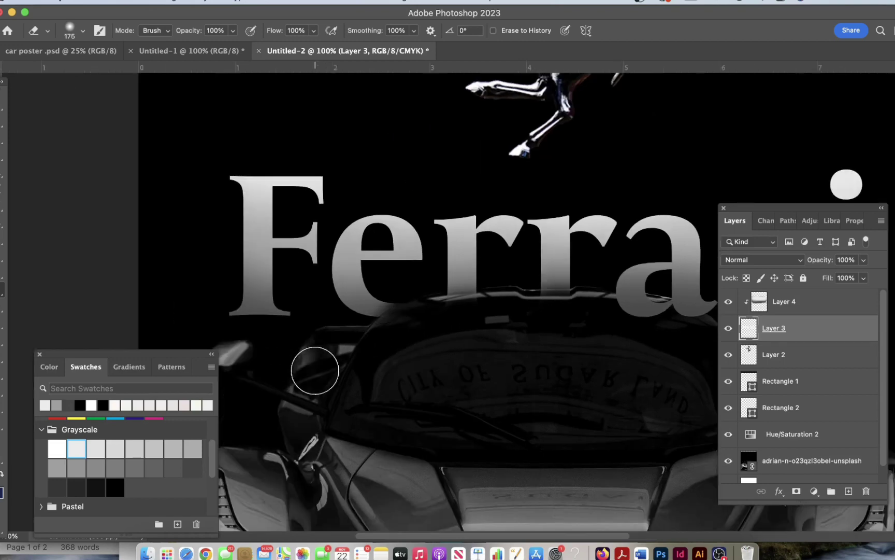
scroll(259, 366, right, 6)
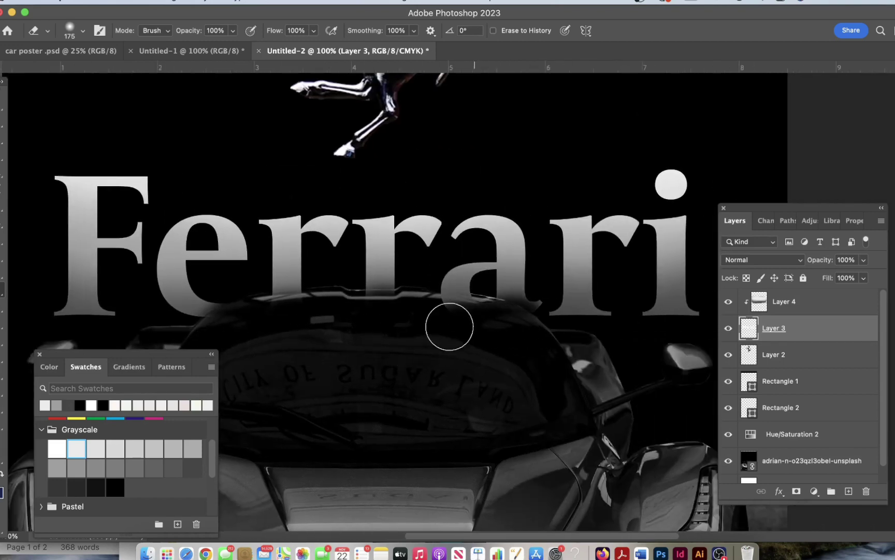
scroll(477, 319, right, 3)
scroll(544, 336, down, 1)
key(super+minus)
key(super+minus)
key(super+minus)
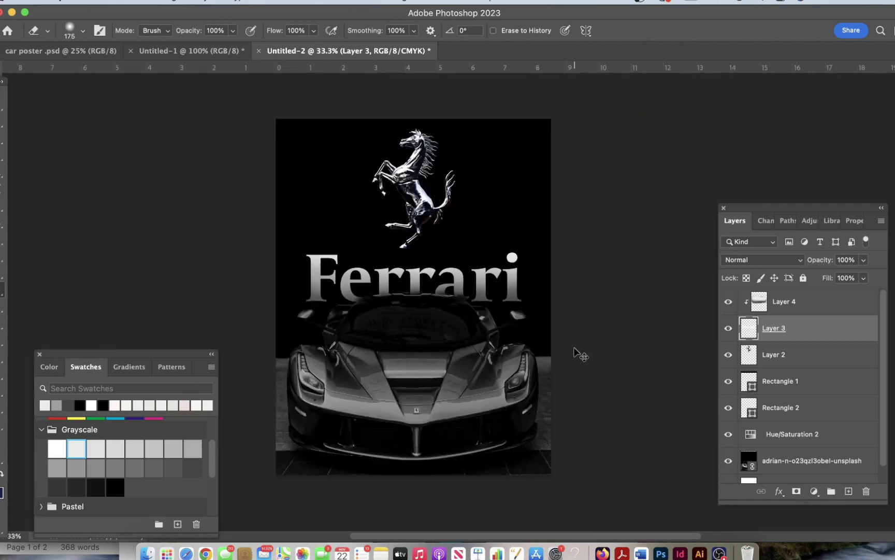
key(super+plus)
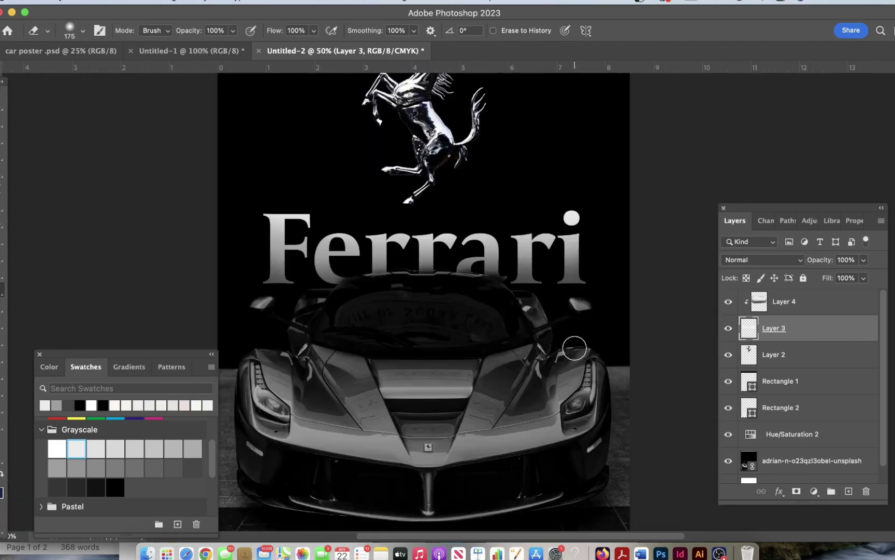
key(super+minus)
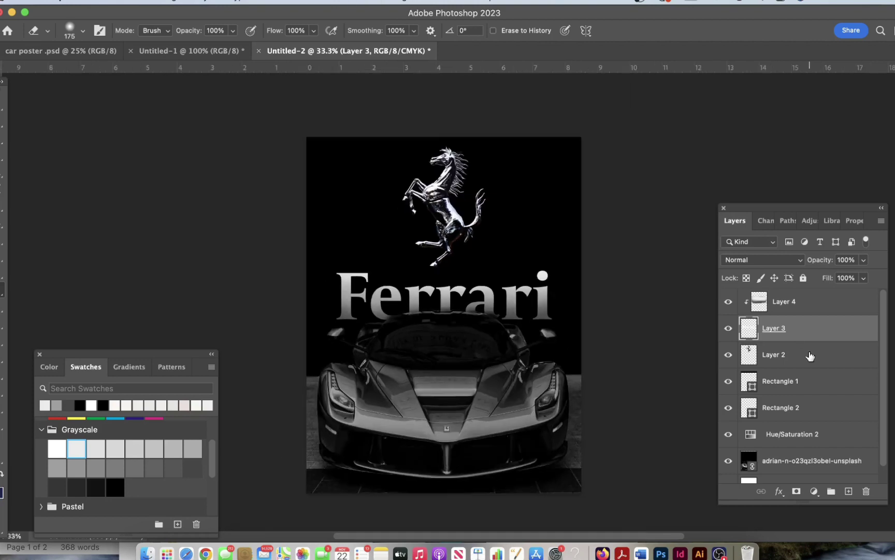
Enlarge the horse emblem slightly and recentre it with Free Transform
click(808, 358)
key(super+t)
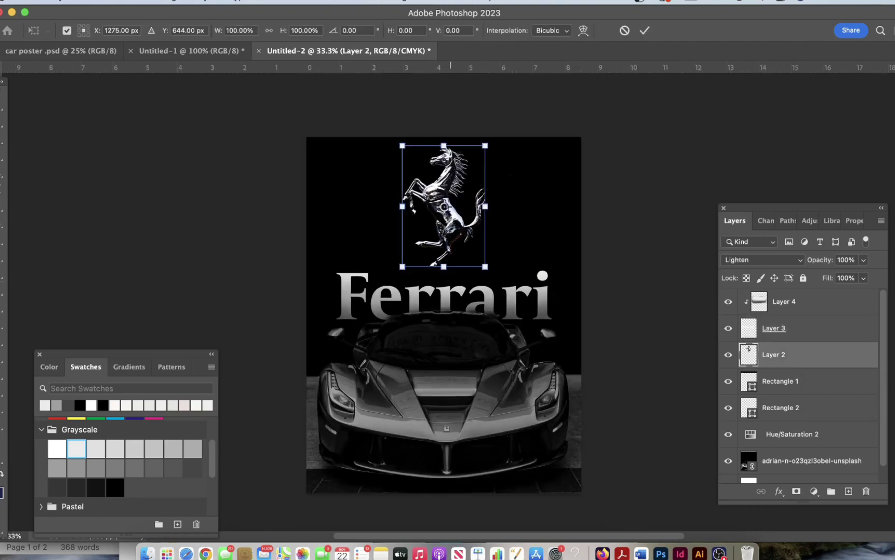
drag(485, 267, 493, 277)
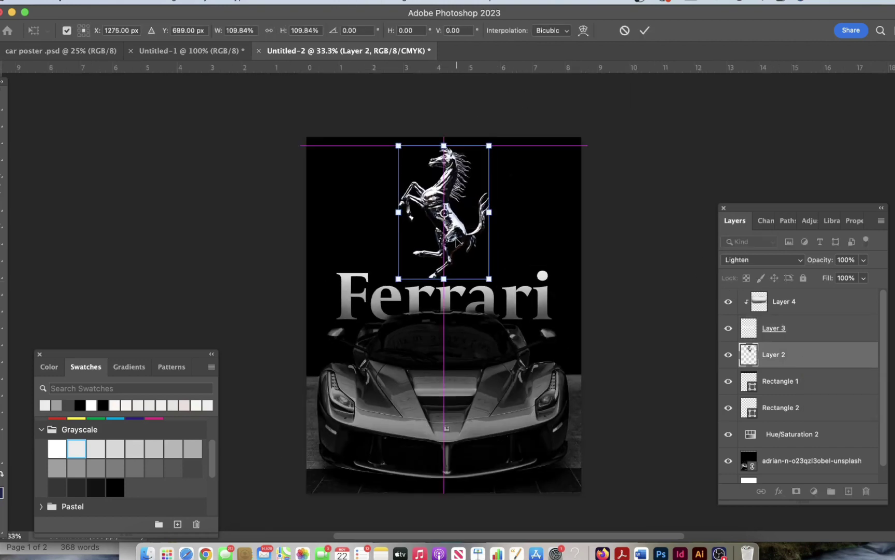
key(Return)
key(e)
Nudge the Ferrari wordmark into place with Free Transform
click(817, 331)
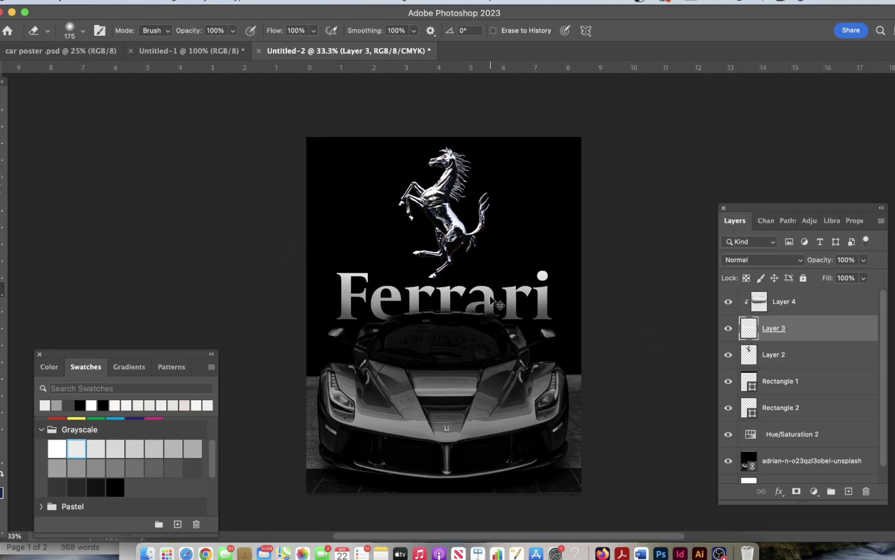
key(super+t)
drag(482, 296, 487, 297)
key(Return)
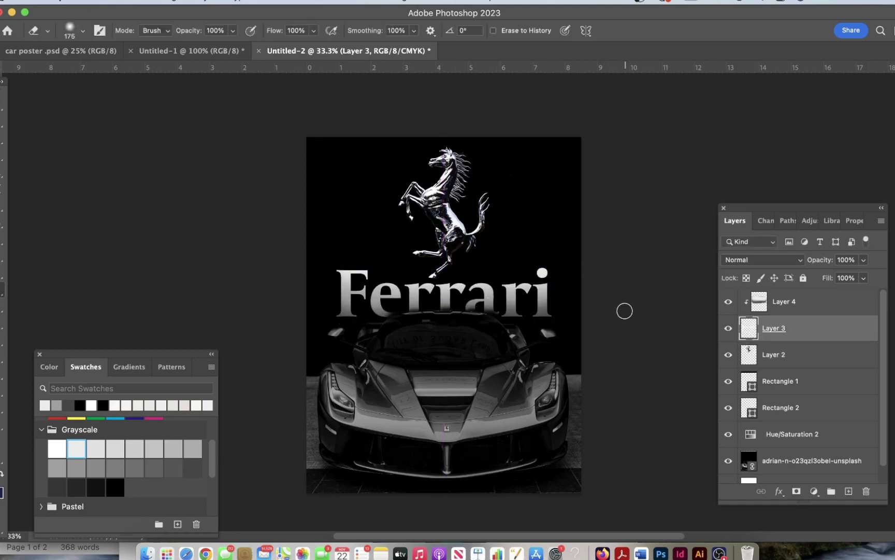
key(v)
click(150, 198)
Scale the horse emblem down a little to fine-tune its size
scroll(150, 199, down, 2)
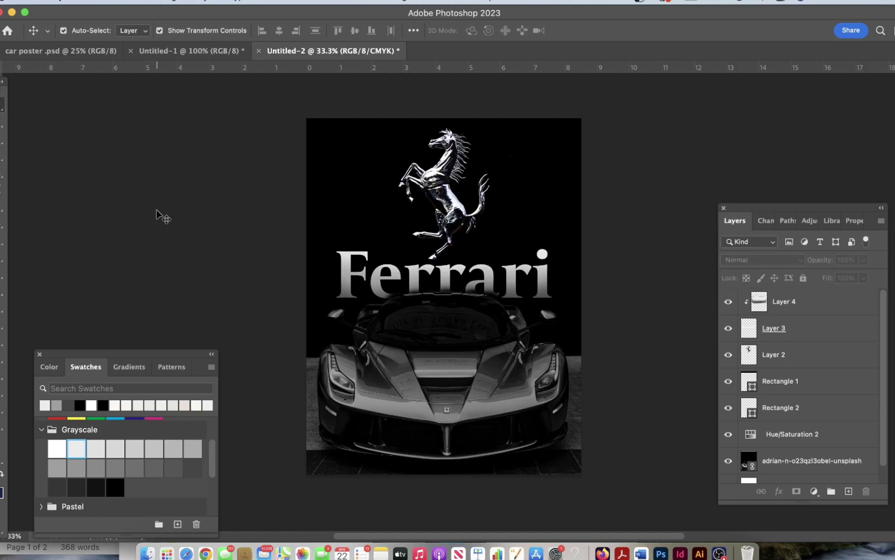
scroll(155, 207, up, 3)
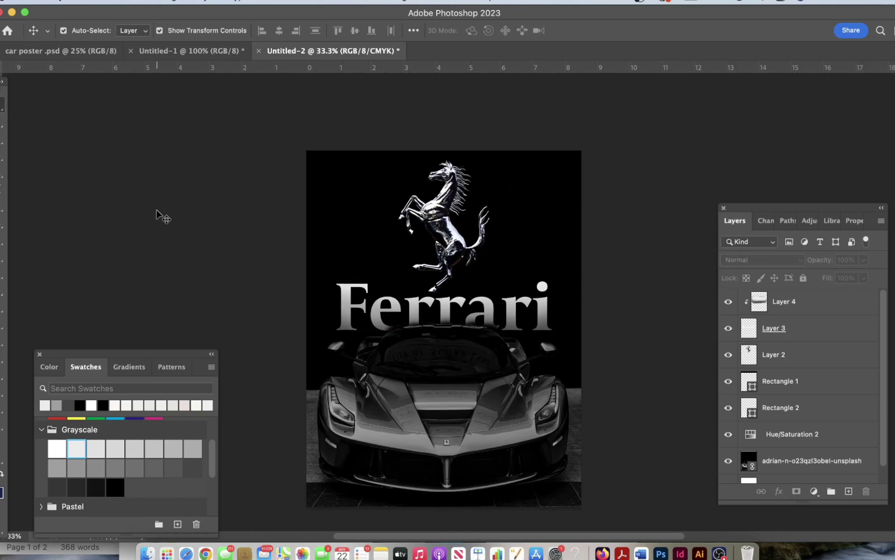
scroll(157, 215, down, 2)
key(super+plus)
click(808, 356)
scroll(517, 154, up, 2)
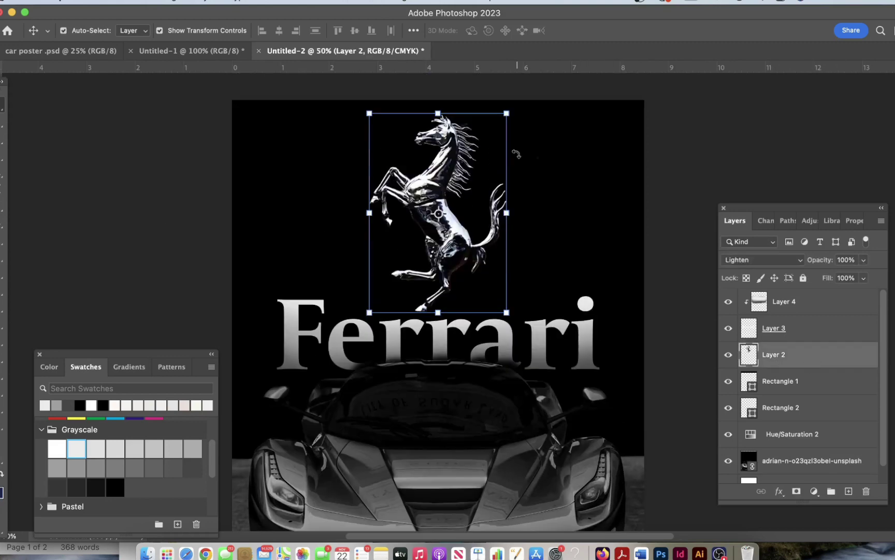
drag(507, 312, 503, 301)
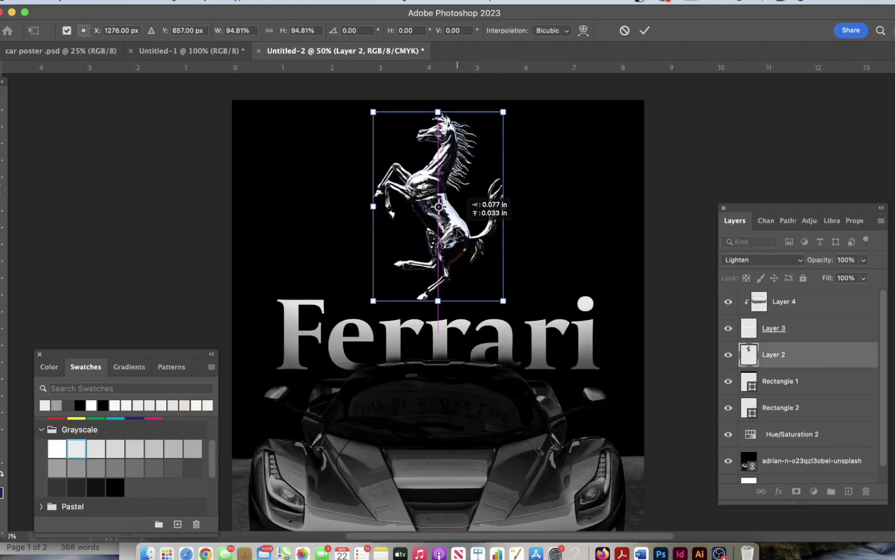
key(Return)
click(651, 240)
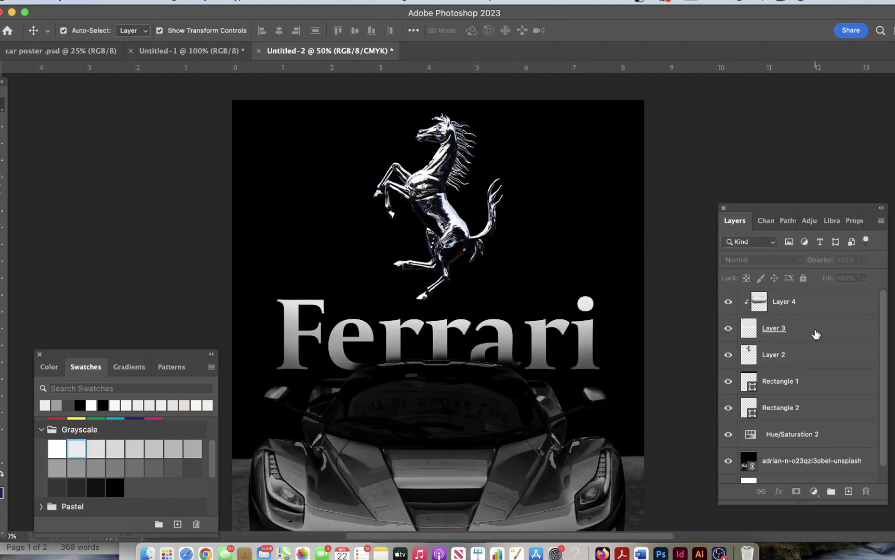
click(812, 306)
Add a new empty top layer and try applying noise to it, dismissing the warning
click(848, 491)
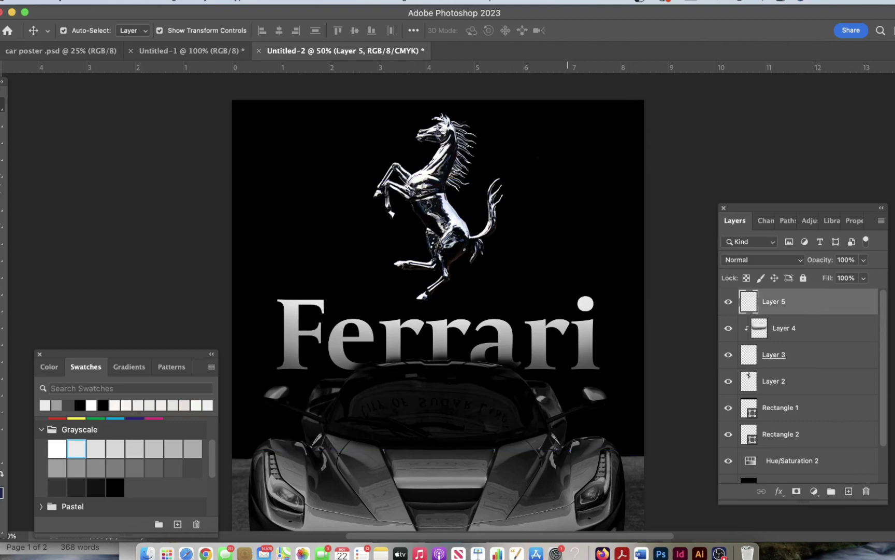
key(super+shift+slash)
text(noise)
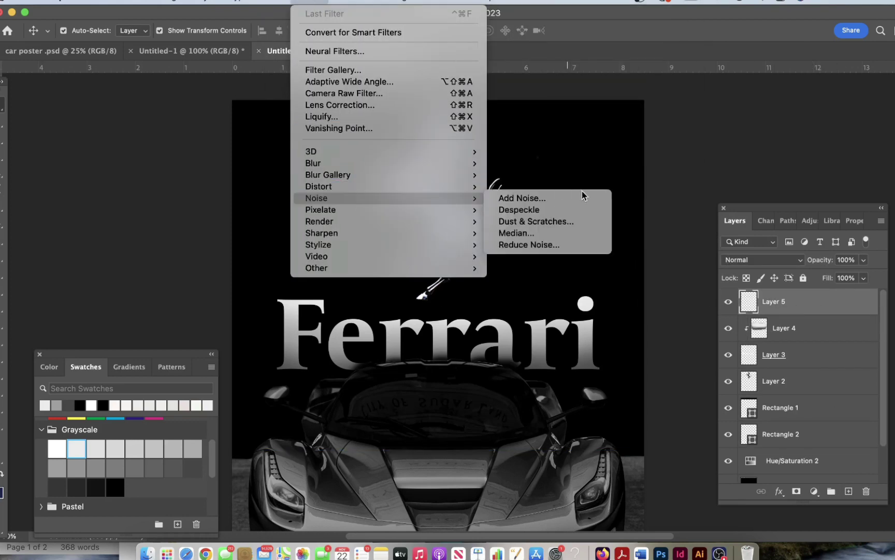
click(572, 201)
key(Return)
scroll(745, 311, down, 2)
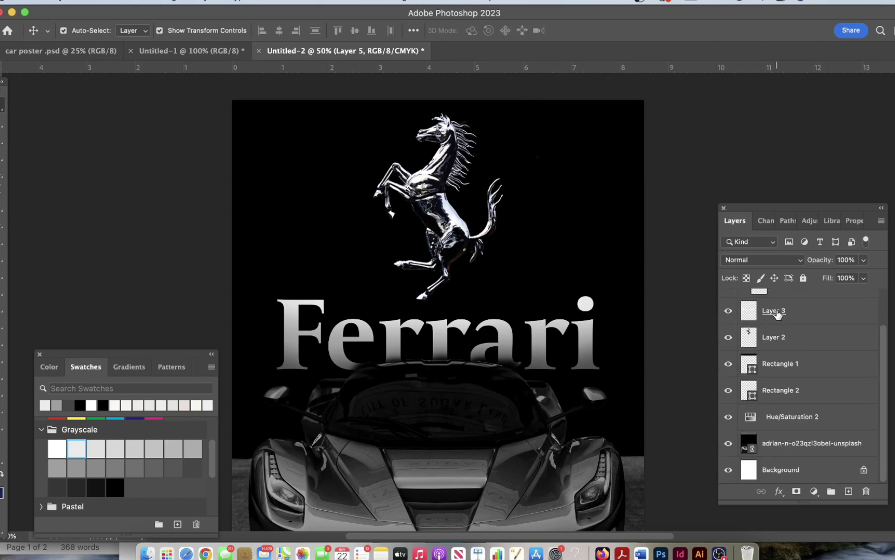
Apply Add Noise to the car photo layer at about 30% amount
click(808, 446)
key(super+shift+slash)
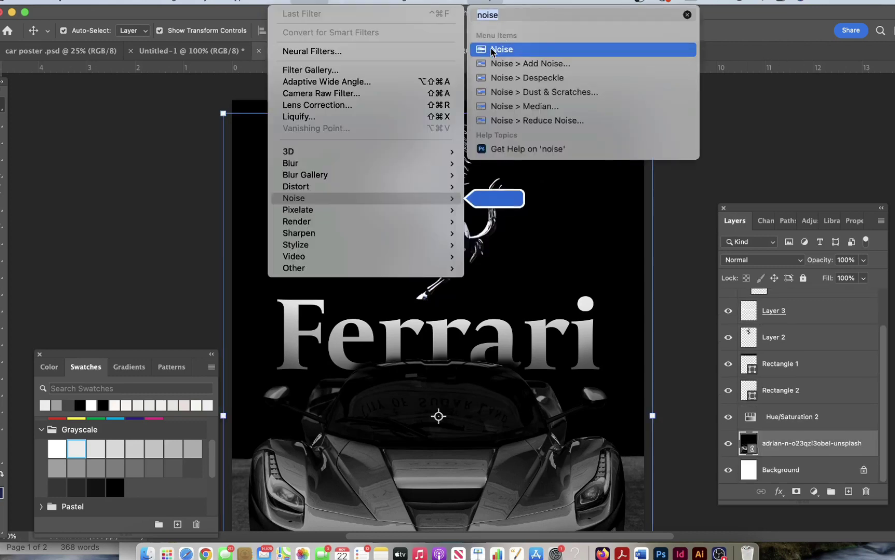
mouse_move(294, 198)
click(474, 197)
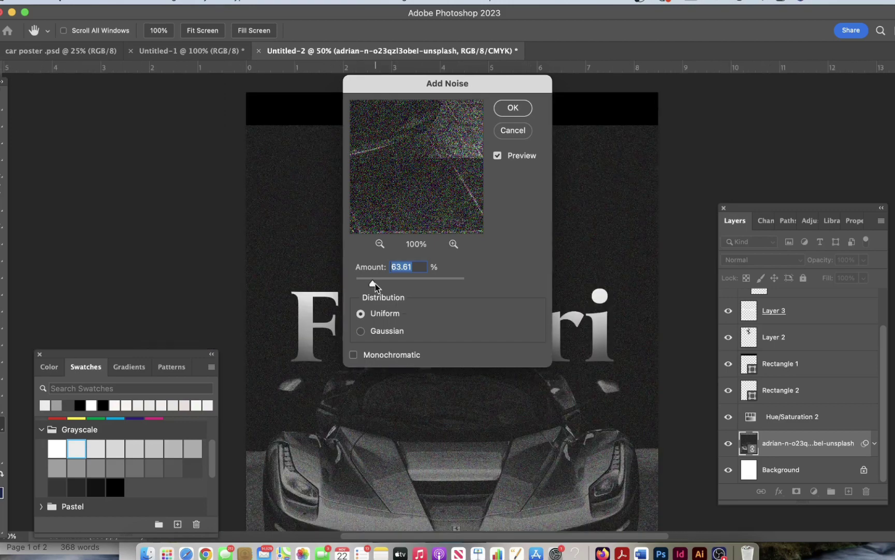
drag(376, 283, 366, 281)
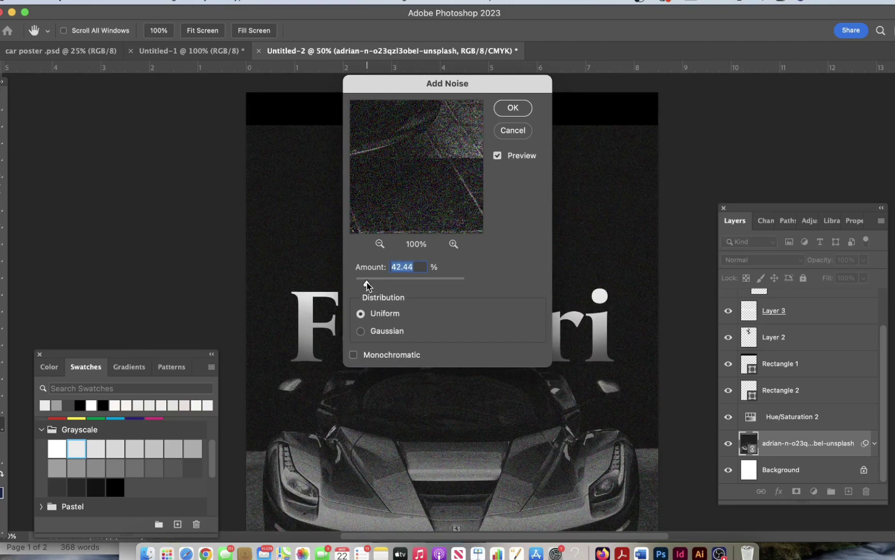
click(364, 325)
scroll(443, 404, up, 3)
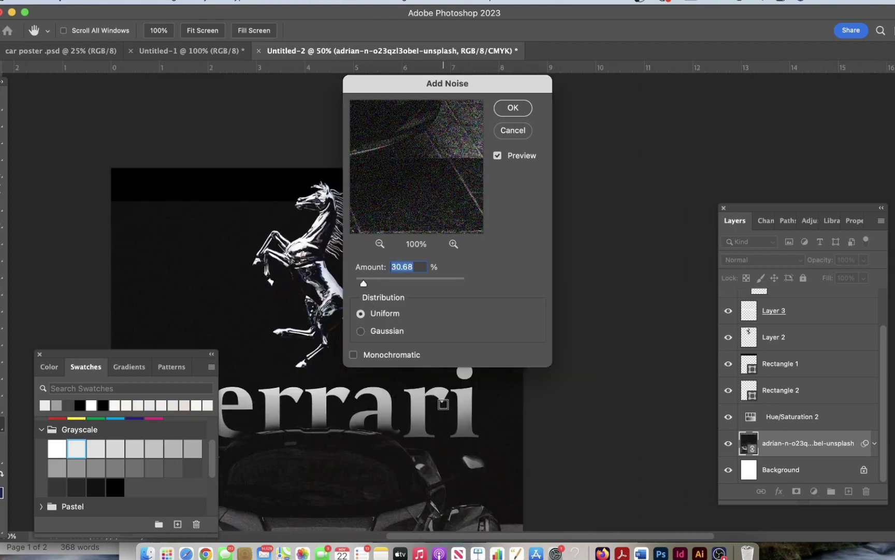
scroll(443, 404, down, 5)
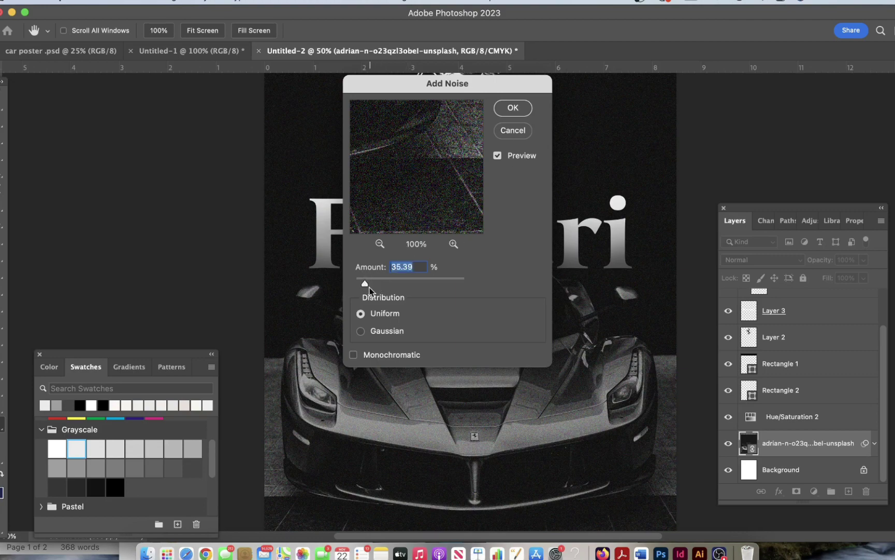
text(0)
click(513, 108)
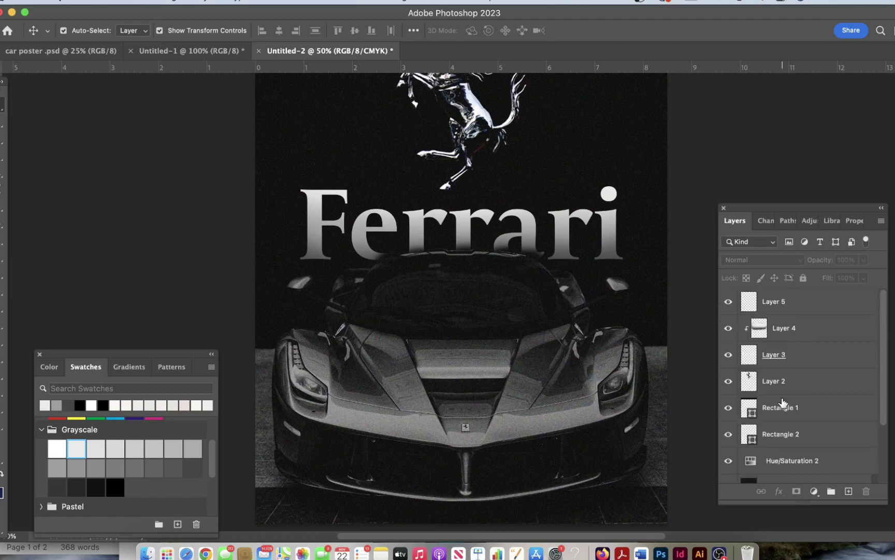
Move the black top band beneath the car photo and stretch it taller downward
click(783, 403)
scroll(612, 319, up, 5)
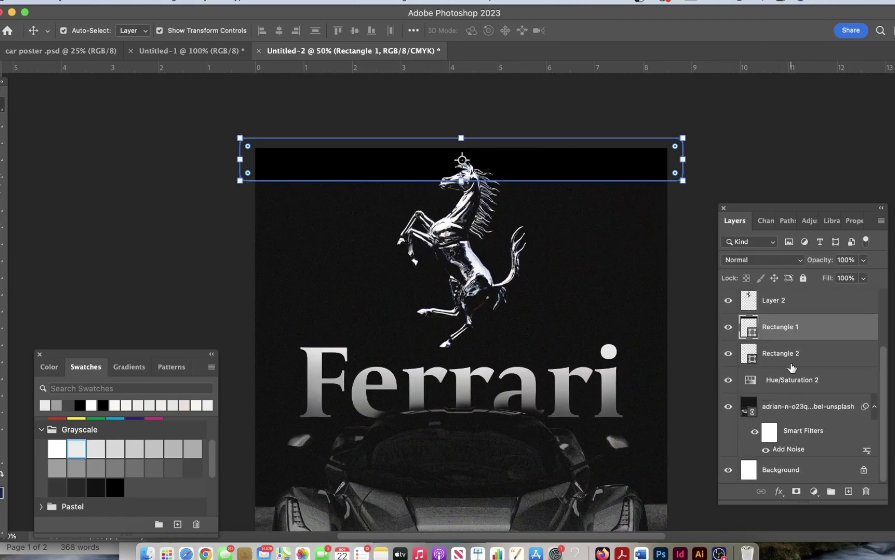
drag(800, 416, 798, 438)
click(681, 271)
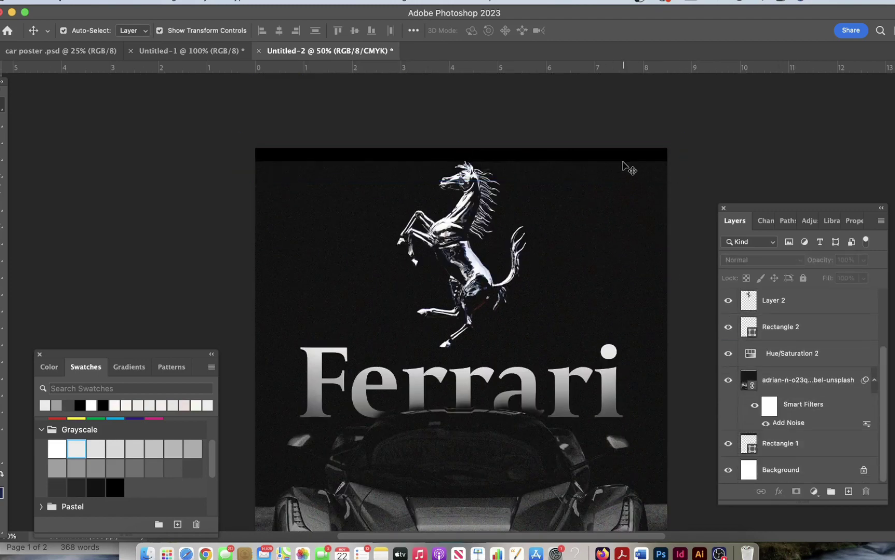
click(789, 440)
drag(461, 181, 461, 195)
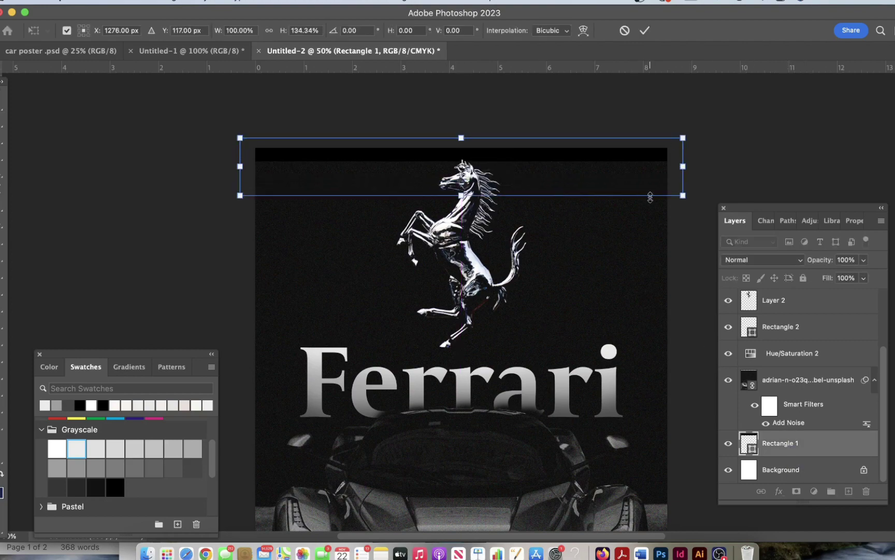
key(Return)
click(104, 139)
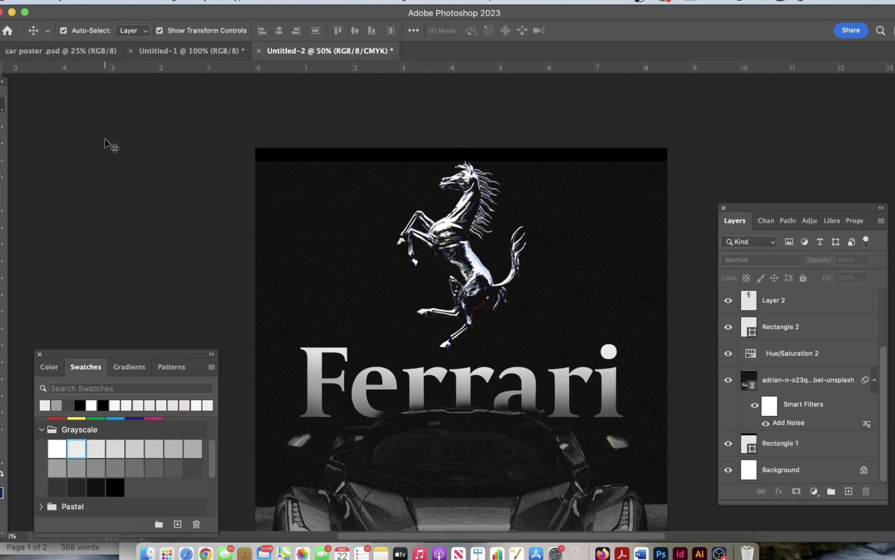
Try clone-stamping over the black band, dismiss the error, and reselect the car photo layer
click(784, 446)
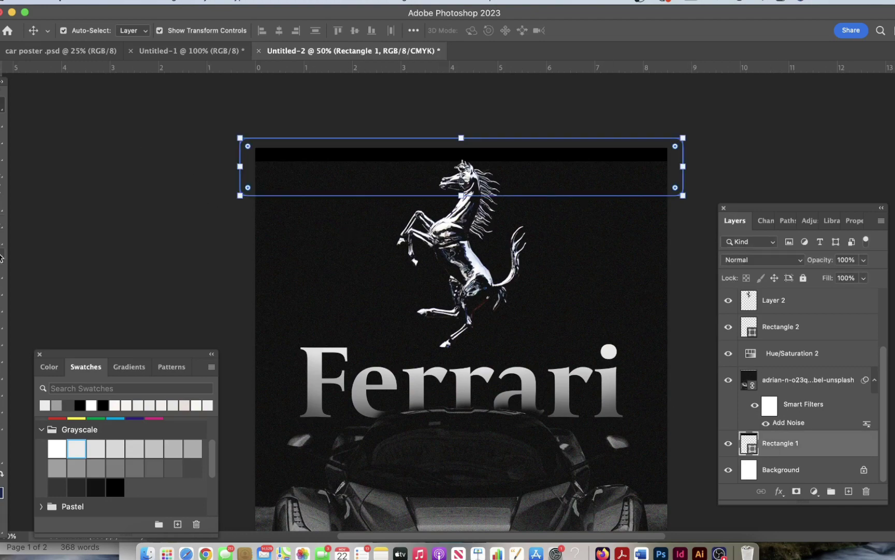
key(s)
alt+click(282, 161)
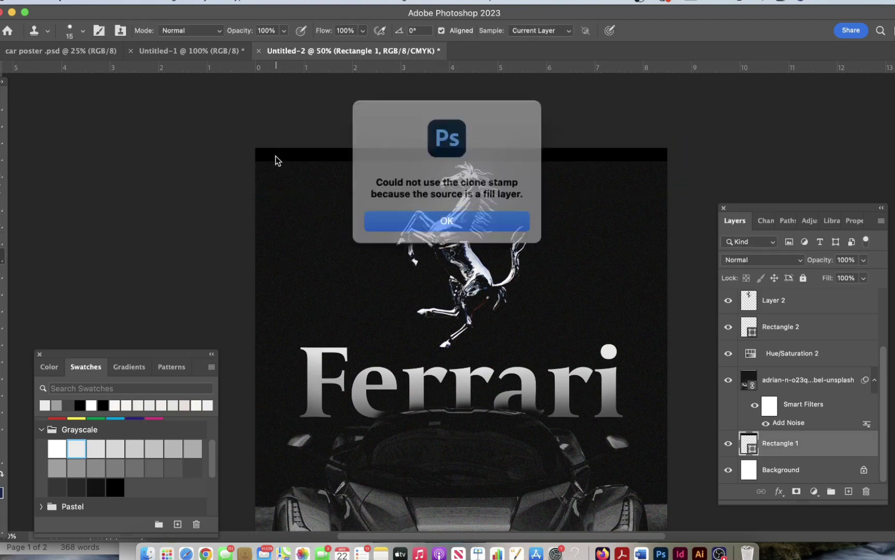
click(454, 220)
key(v)
click(129, 150)
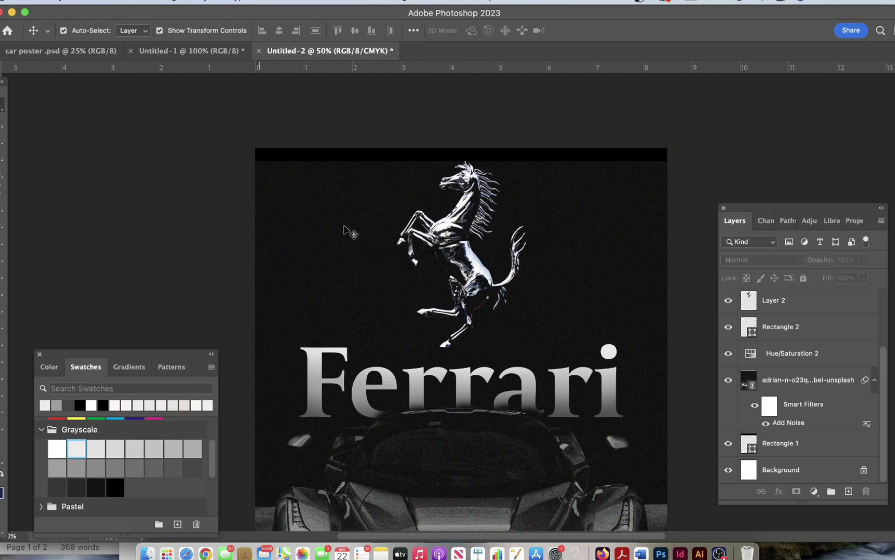
click(765, 428)
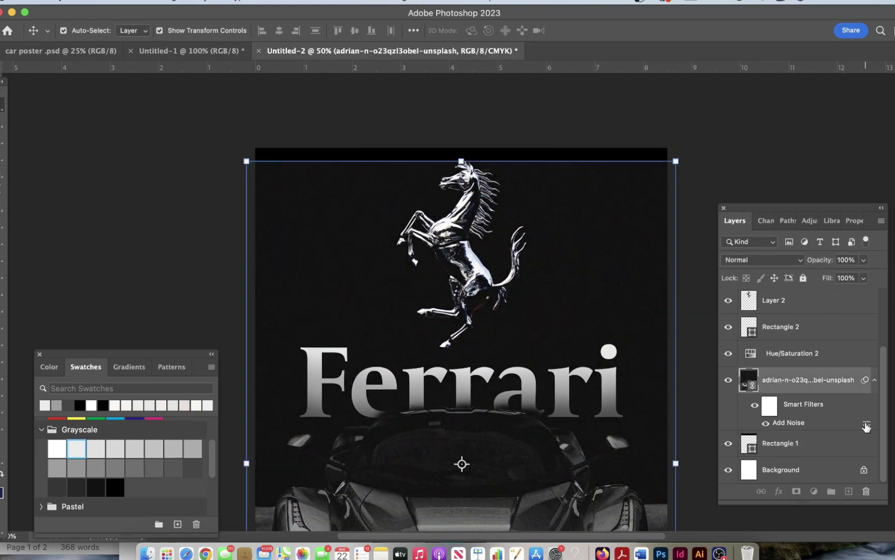
Review the car's noise filter blending options, leaving them unchanged, then deselect the car layer
click(866, 425)
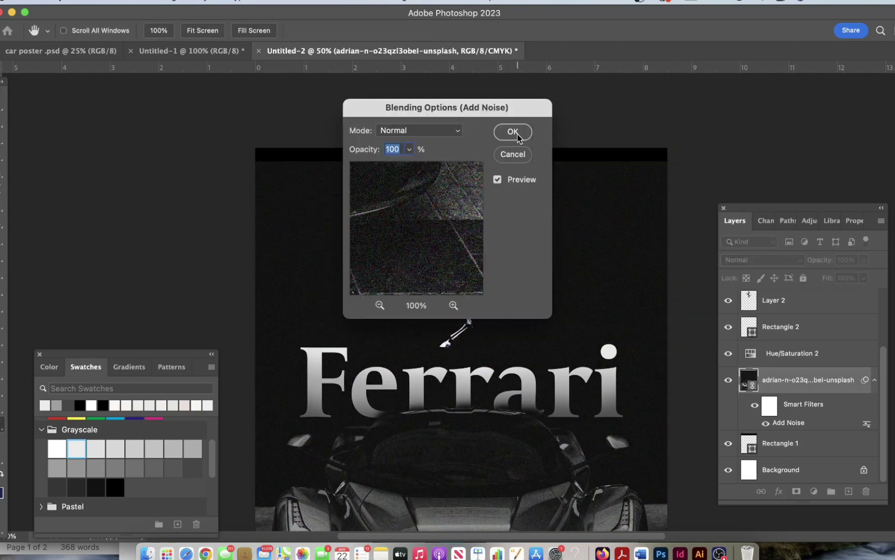
click(513, 131)
click(679, 175)
scroll(712, 167, down, 3)
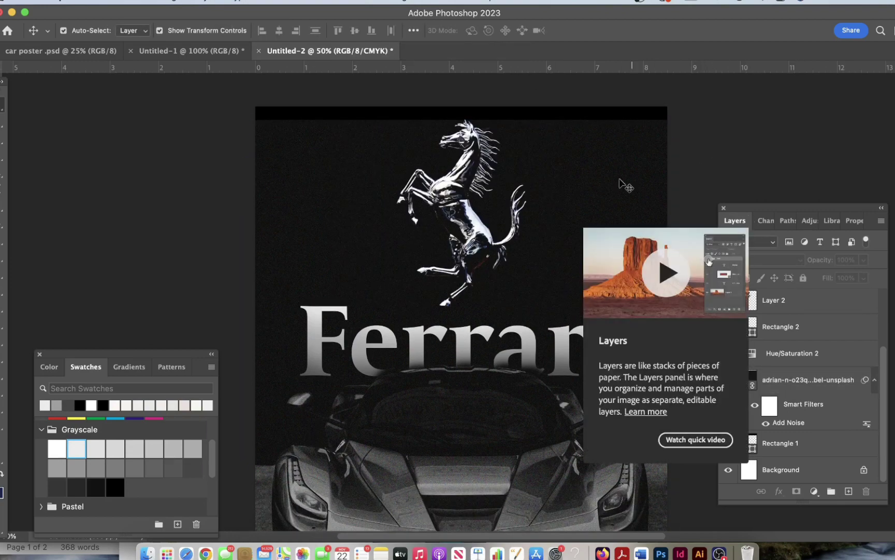
scroll(580, 129, down, 3)
scroll(573, 122, down, 8)
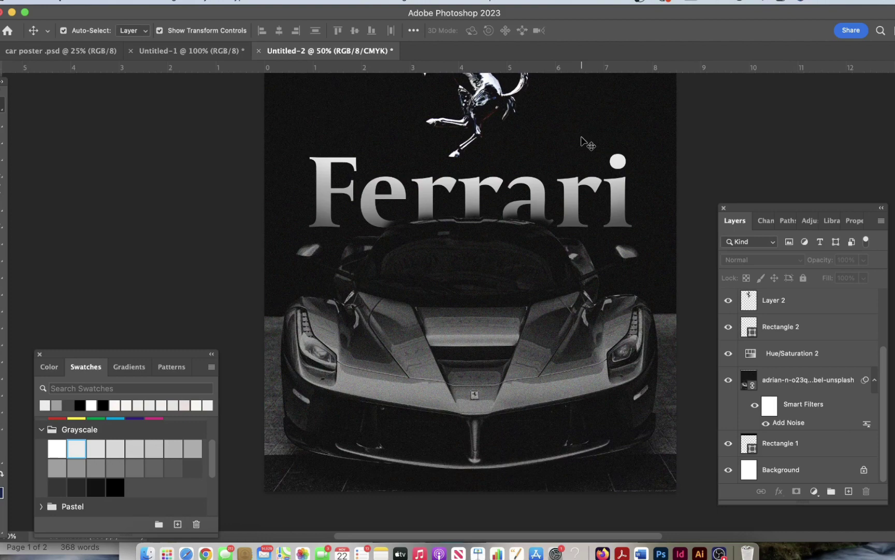
scroll(584, 141, up, 8)
scroll(584, 141, down, 2)
scroll(584, 141, up, 4)
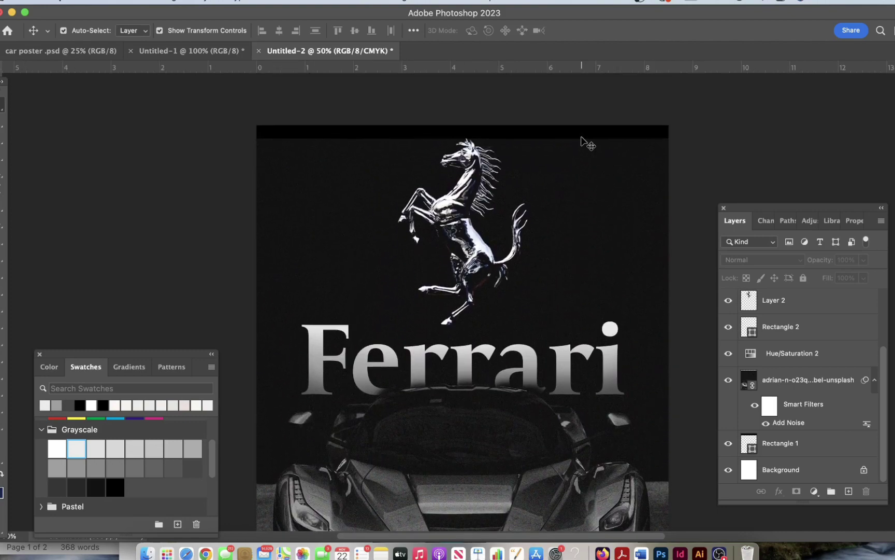
Convert the Rectangle 1 black band to a smart object and apply Add Noise
click(837, 442)
click(320, 4)
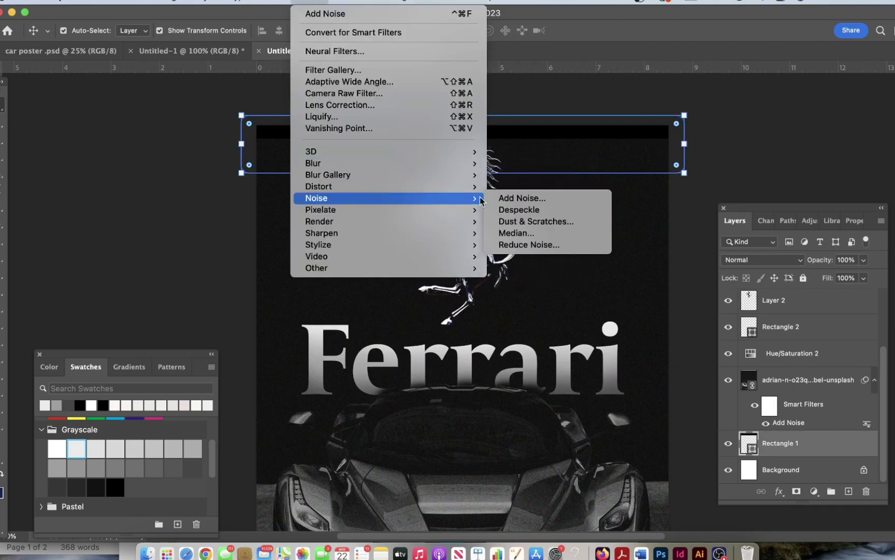
click(523, 196)
click(499, 225)
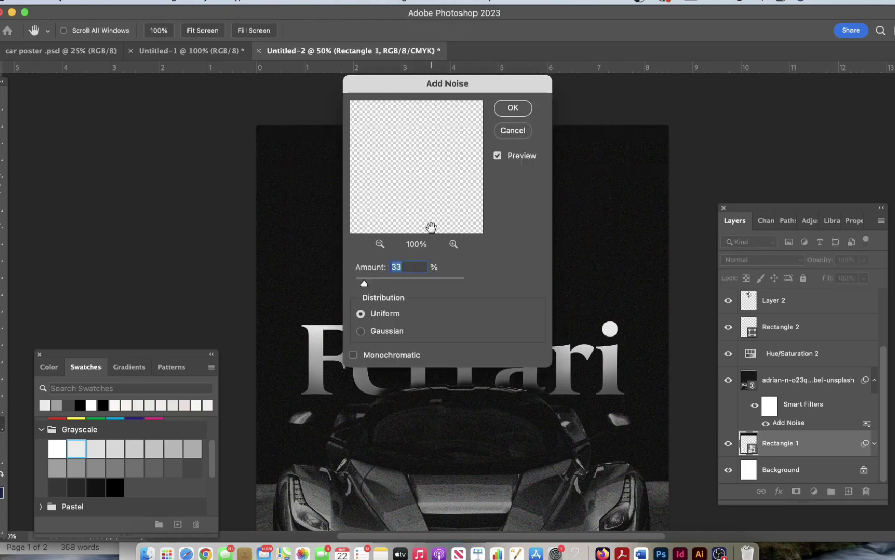
click(511, 107)
click(149, 134)
scroll(148, 131, down, 2)
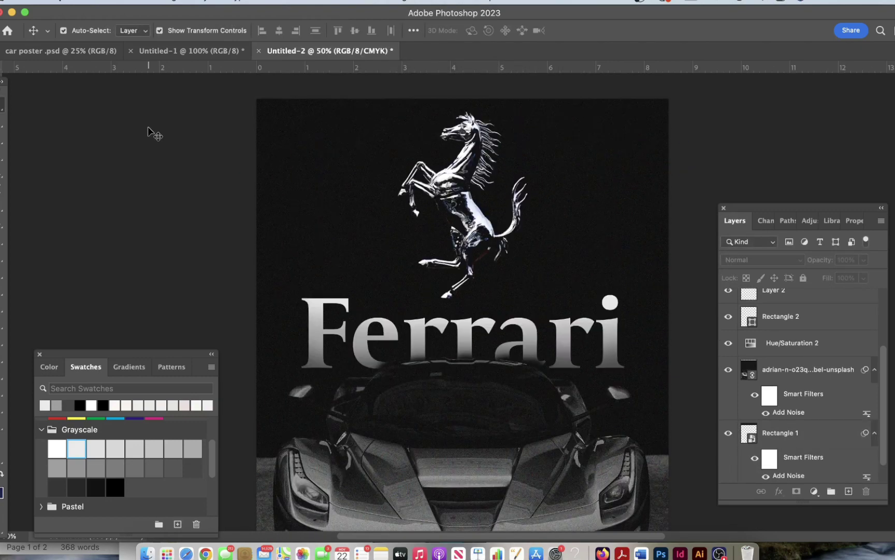
scroll(150, 135, down, 2)
scroll(803, 362, up, 3)
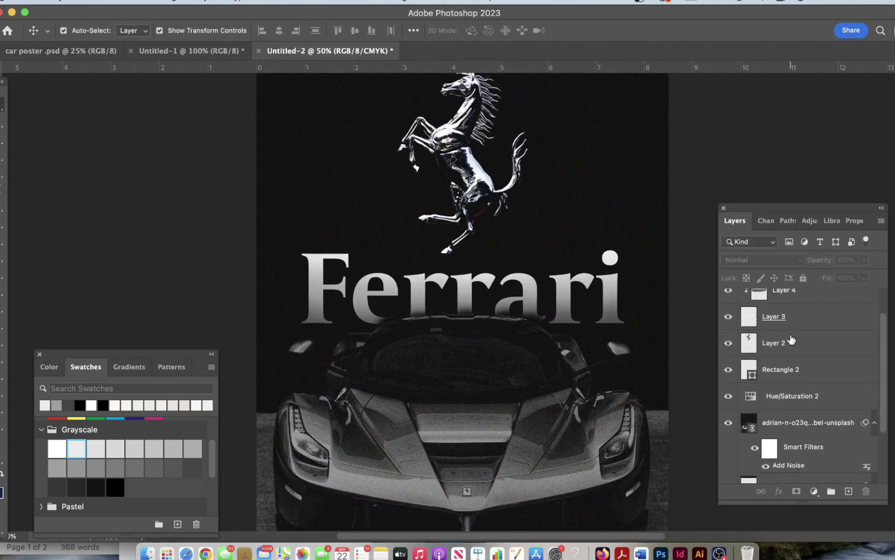
Apply the same Add Noise filter to the Layer 2 horse emblem
click(458, 156)
click(296, 1)
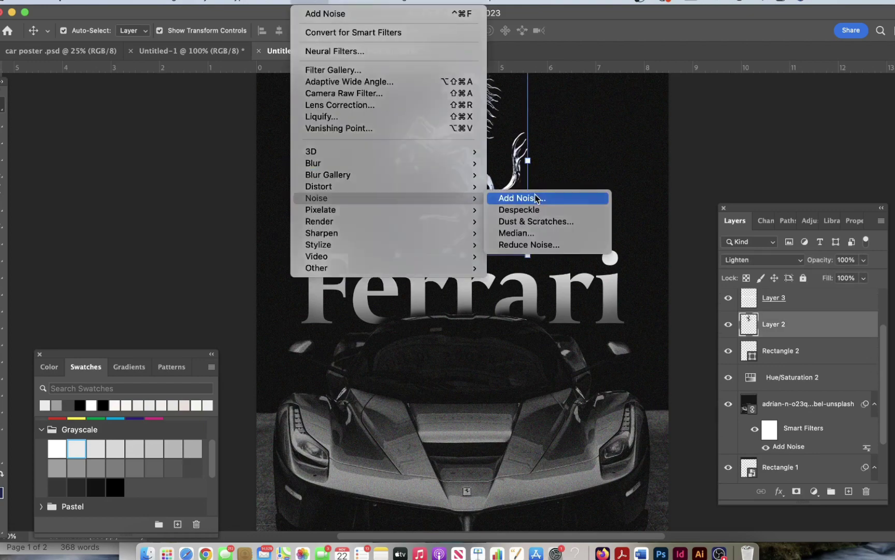
click(513, 198)
click(513, 108)
scroll(525, 124, up, 3)
click(676, 127)
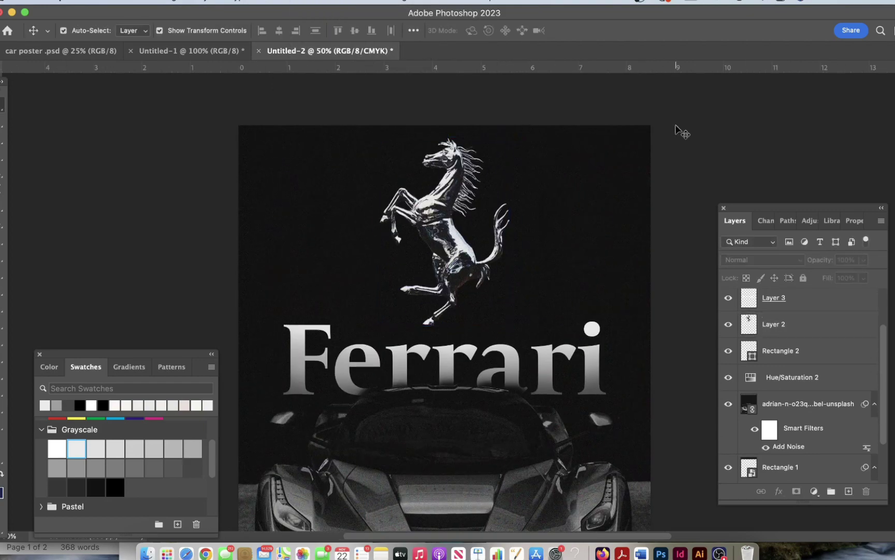
key(super+minus)
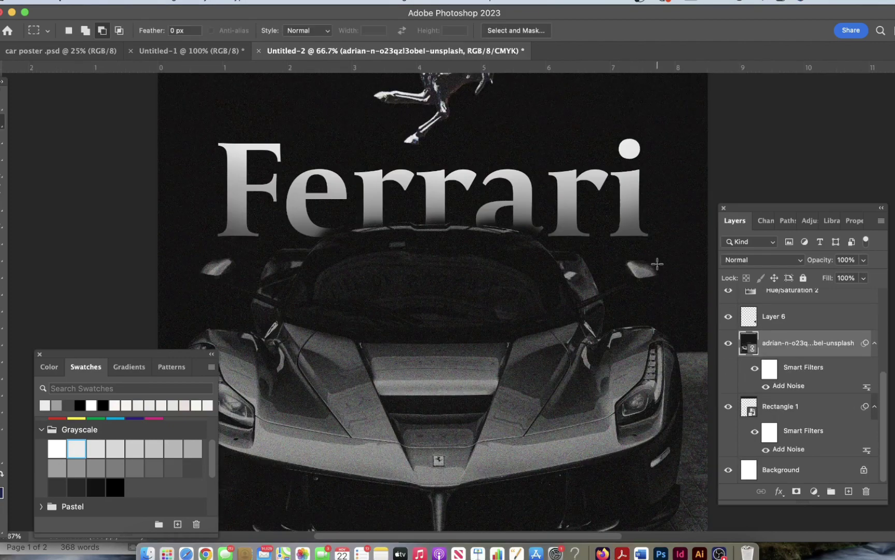
scroll(664, 270, down, 3)
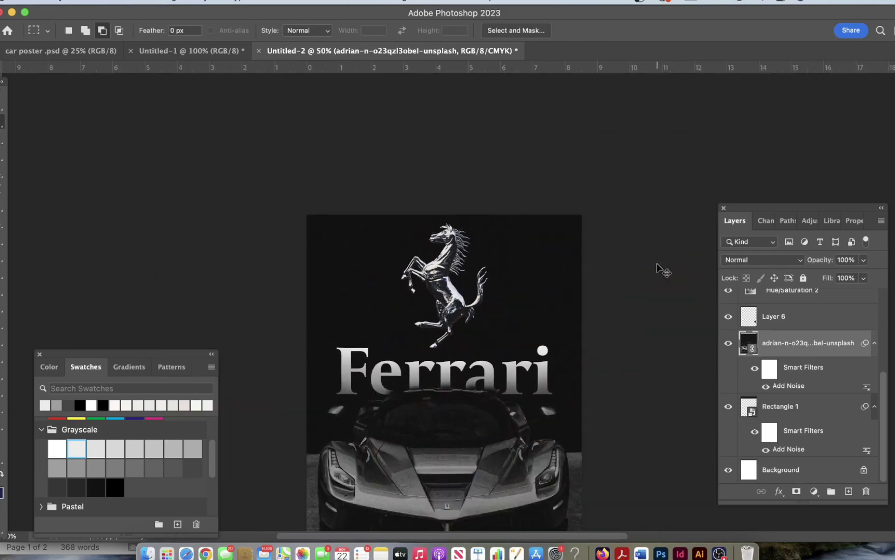
scroll(660, 264, up, 2)
scroll(658, 263, down, 3)
scroll(657, 264, down, 2)
scroll(657, 264, down, 1)
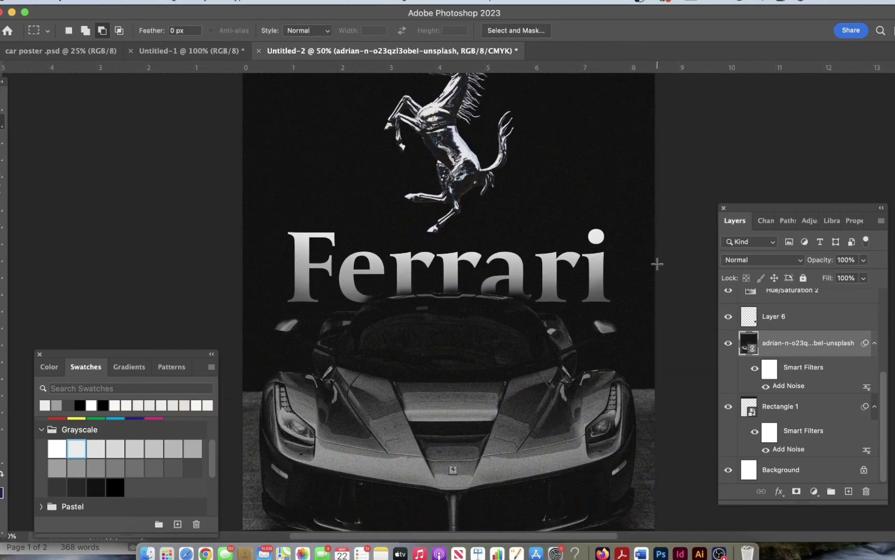
scroll(657, 264, down, 3)
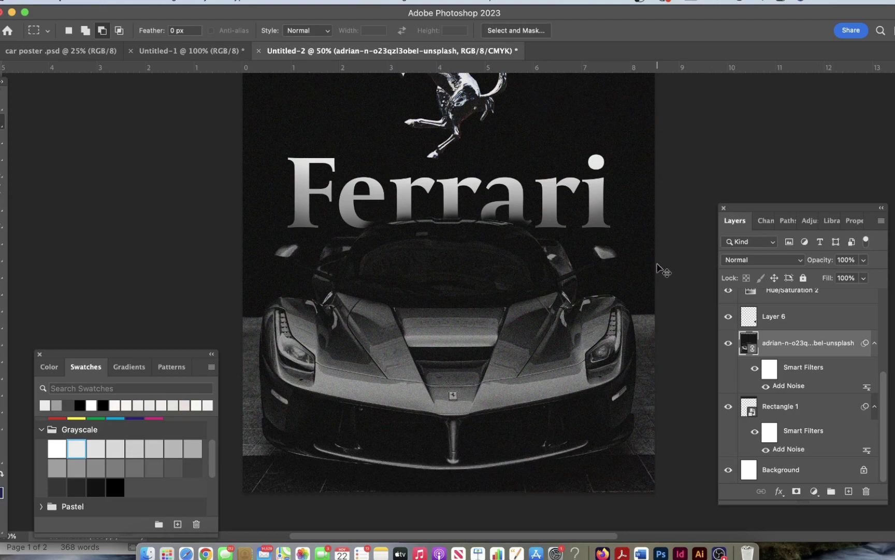
scroll(657, 264, down, 1)
scroll(657, 264, up, 2)
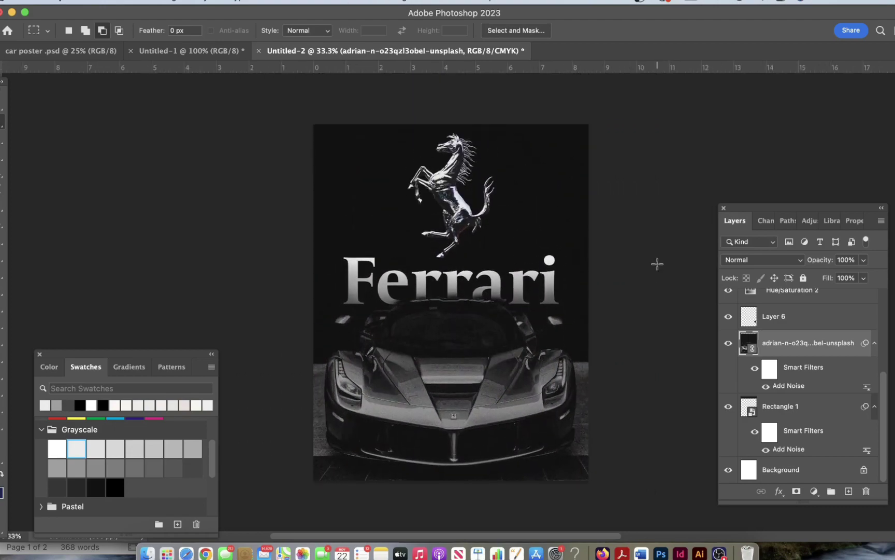